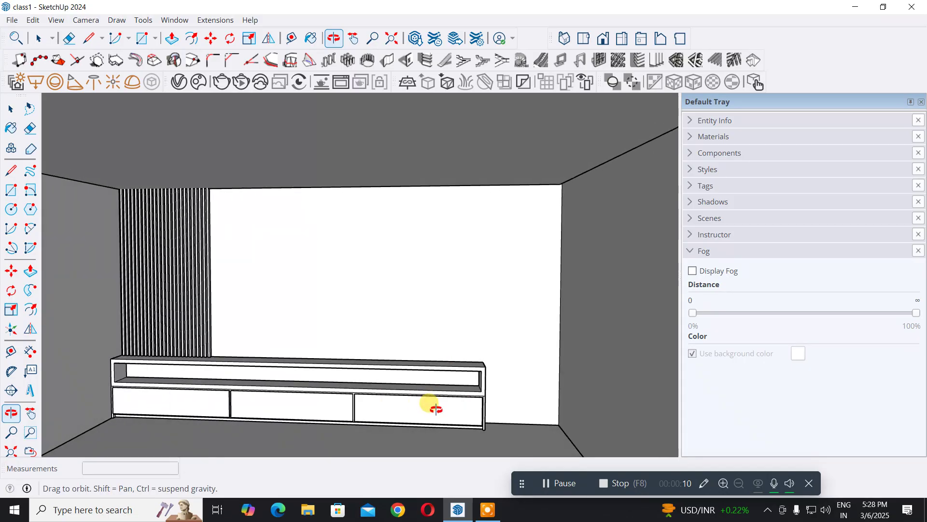
Step: Hide the ceiling group and the border group running along the upper edge of the room's walls
key(space)
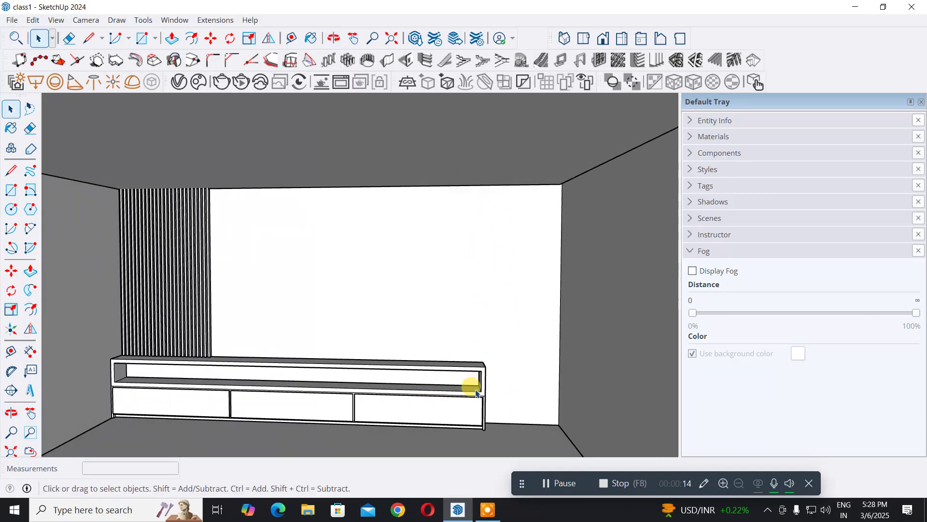
double_click(296, 142)
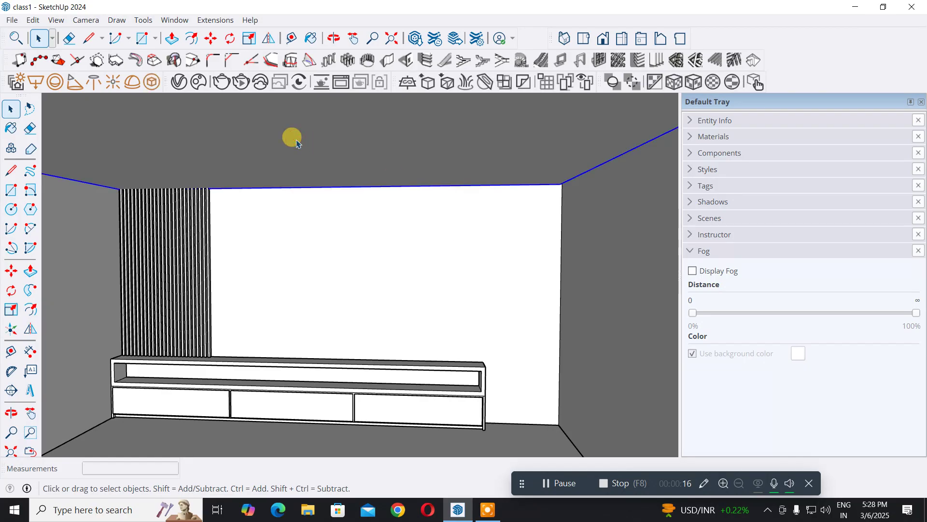
right_click(296, 142)
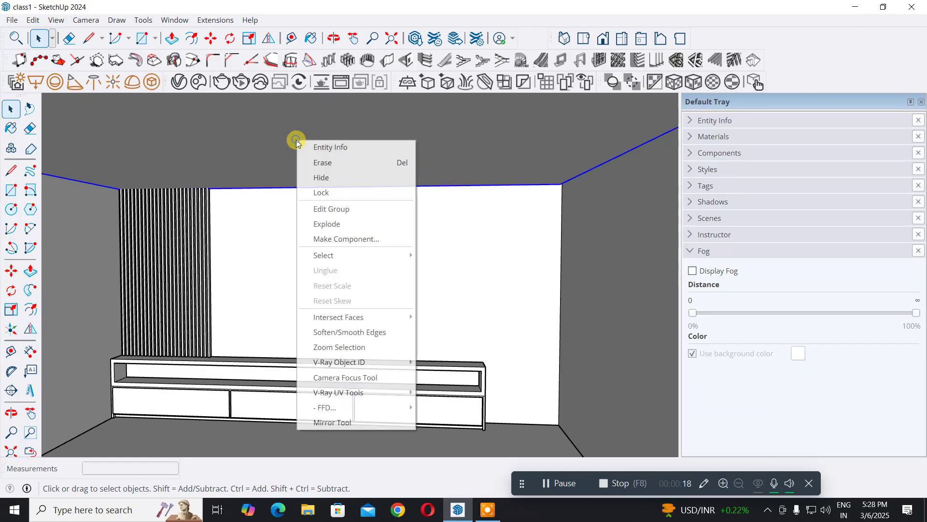
click(310, 179)
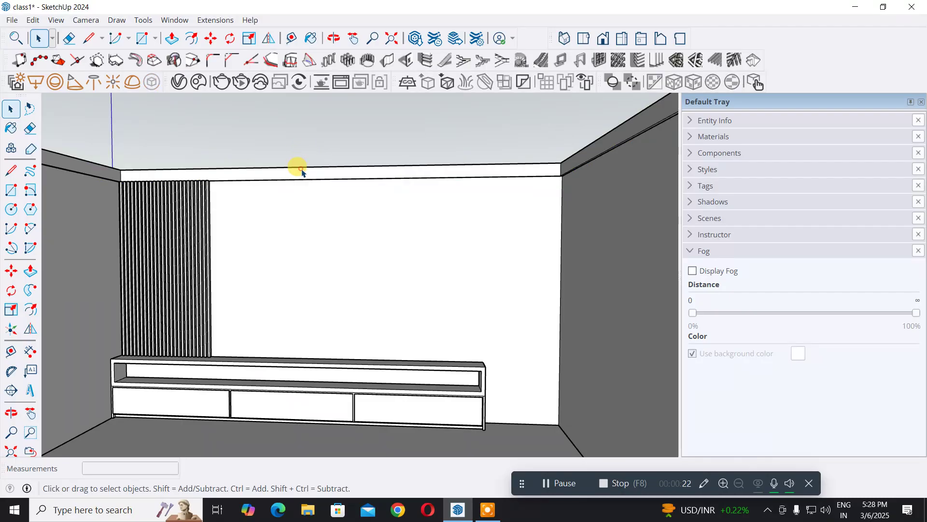
click(300, 169)
right_click(301, 170)
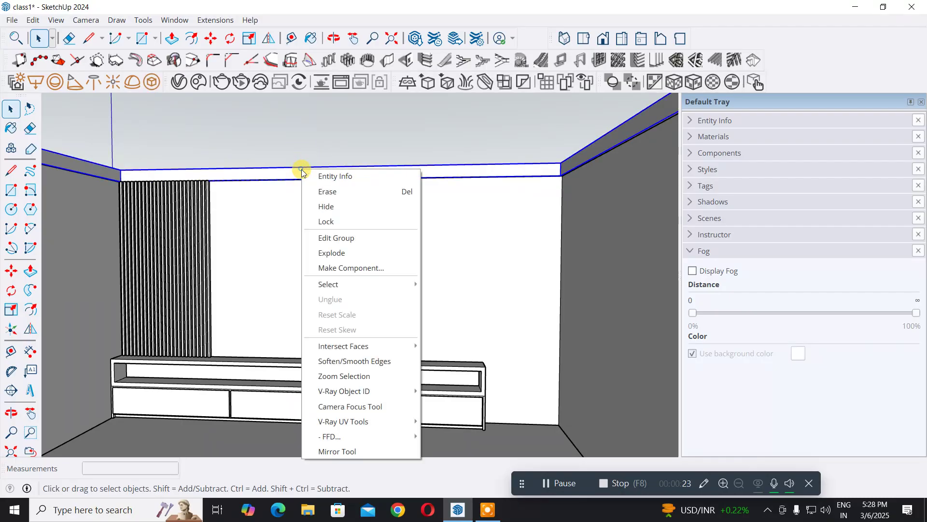
click(337, 206)
Step: Draw a floor rectangle about 3' 3/8" by 1' filling the gap between the TV unit's end and the side wall
middle_drag(448, 249, 435, 394)
scroll(506, 411, up, 1)
scroll(507, 414, up, 3)
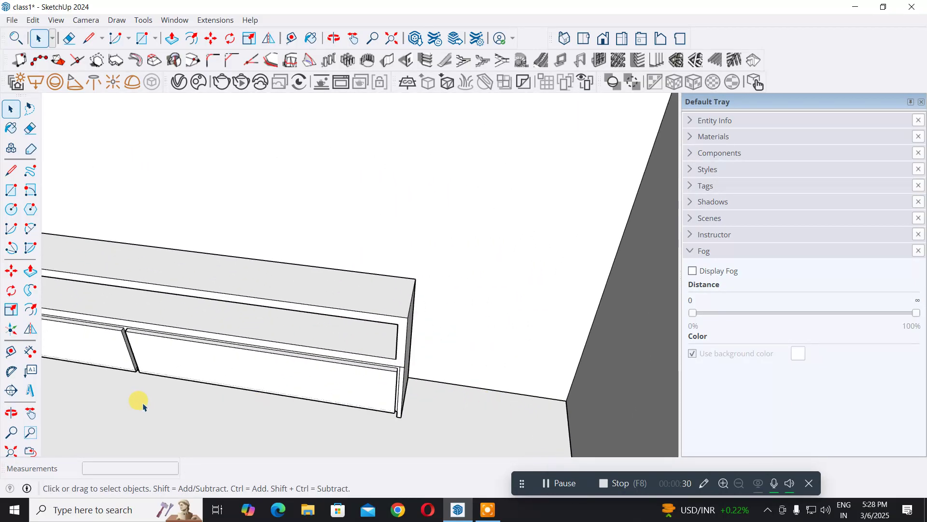
click(10, 191)
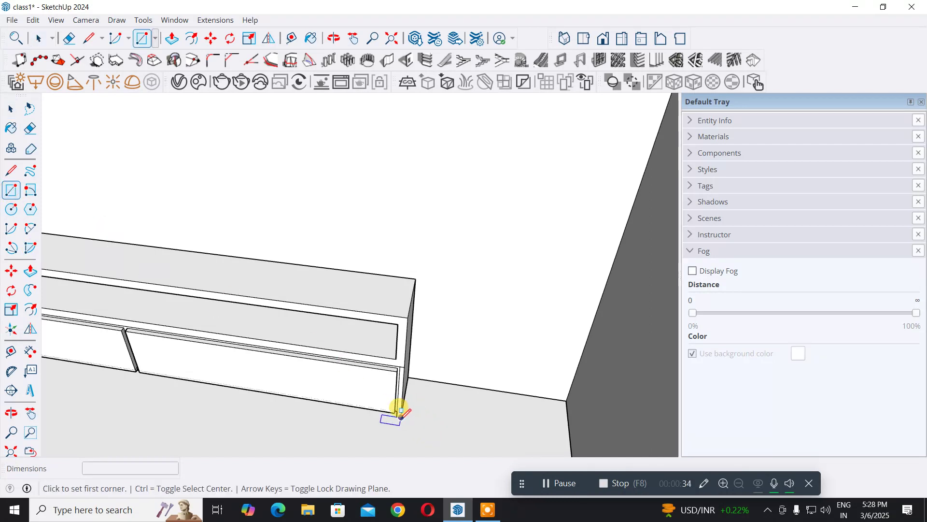
click(401, 416)
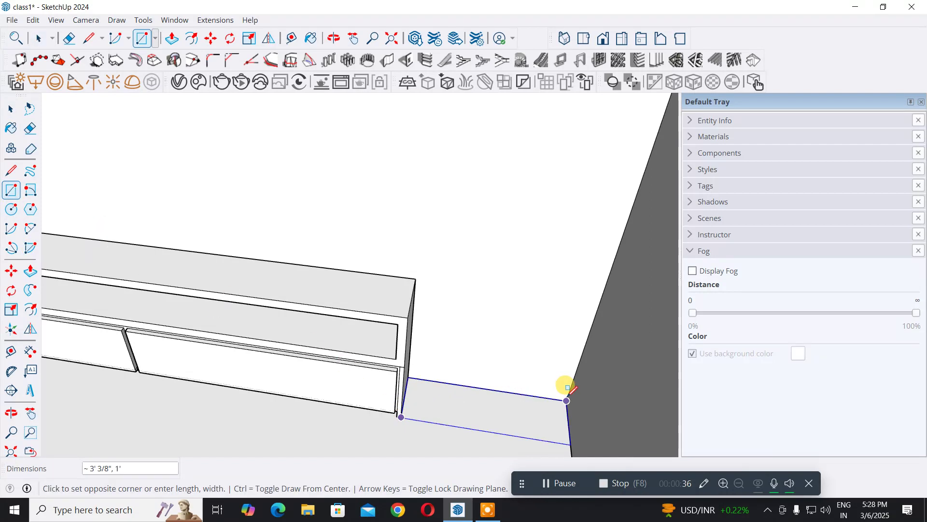
click(567, 401)
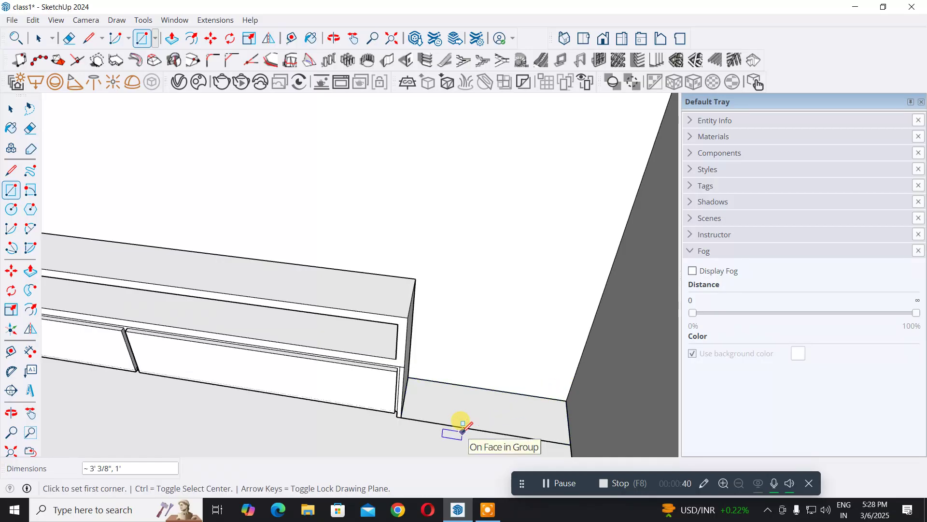
Step: Make a group from the new floor rectangle's face and edges beside the TV unit
click(14, 111)
click(465, 403)
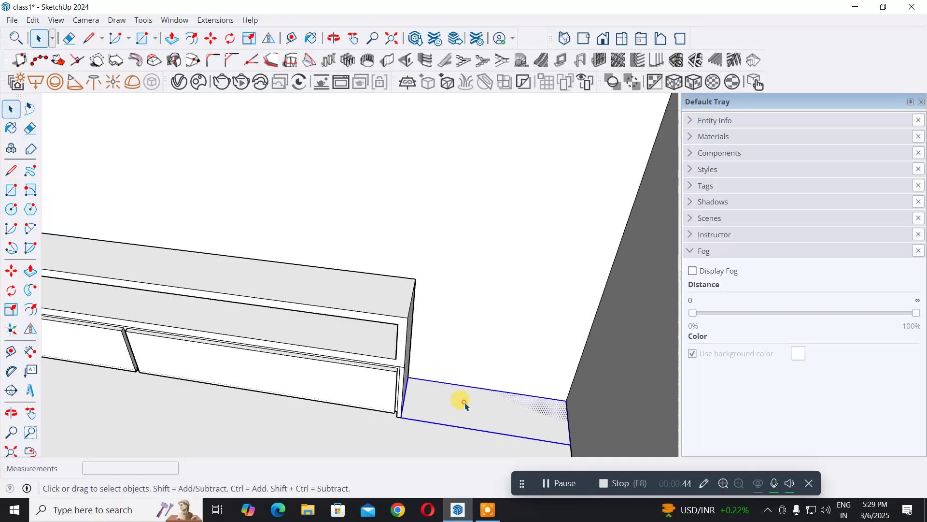
right_click(465, 404)
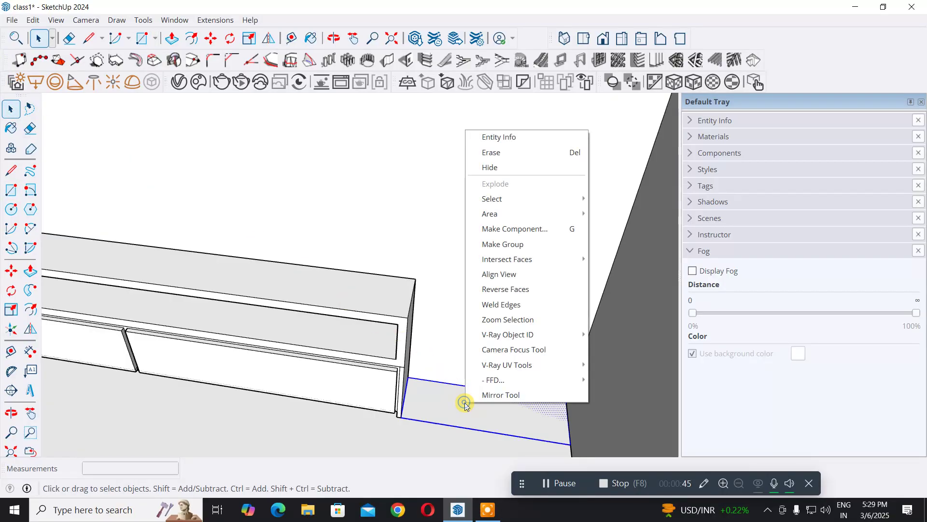
click(503, 245)
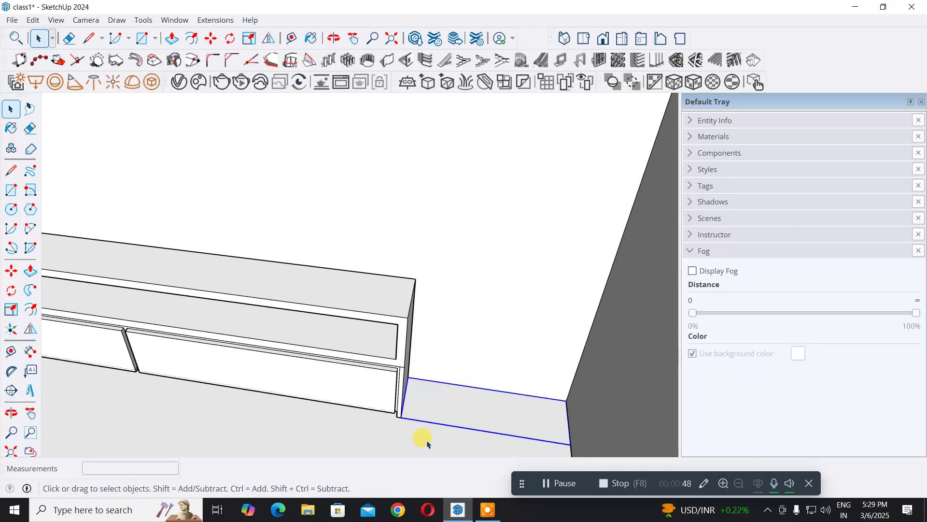
Step: Open the rectangle group for editing and extrude its face 10' upward with Push/Pull
double_click(441, 412)
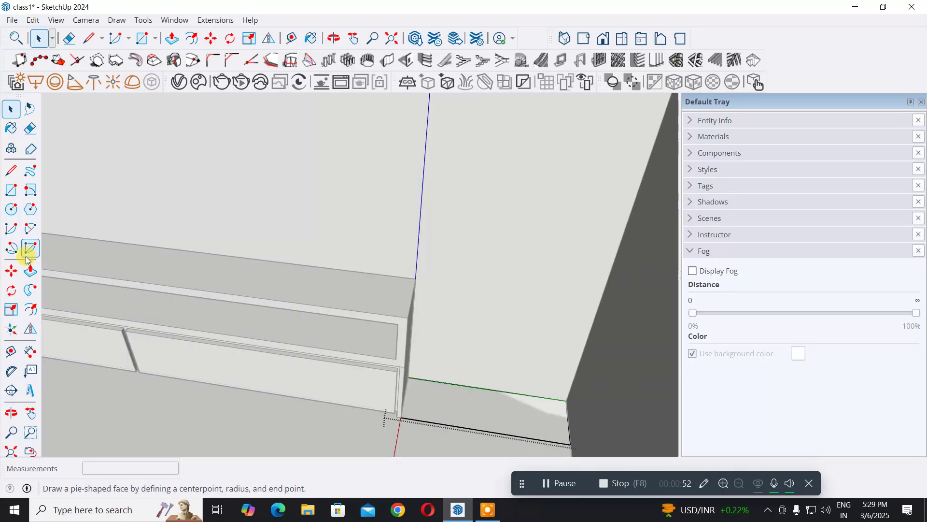
click(29, 270)
click(476, 406)
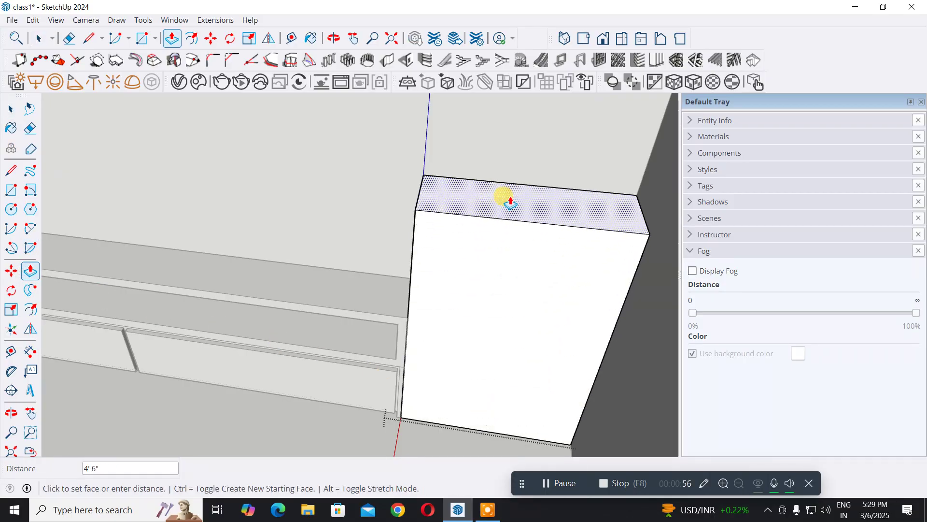
text(10')
key(Return)
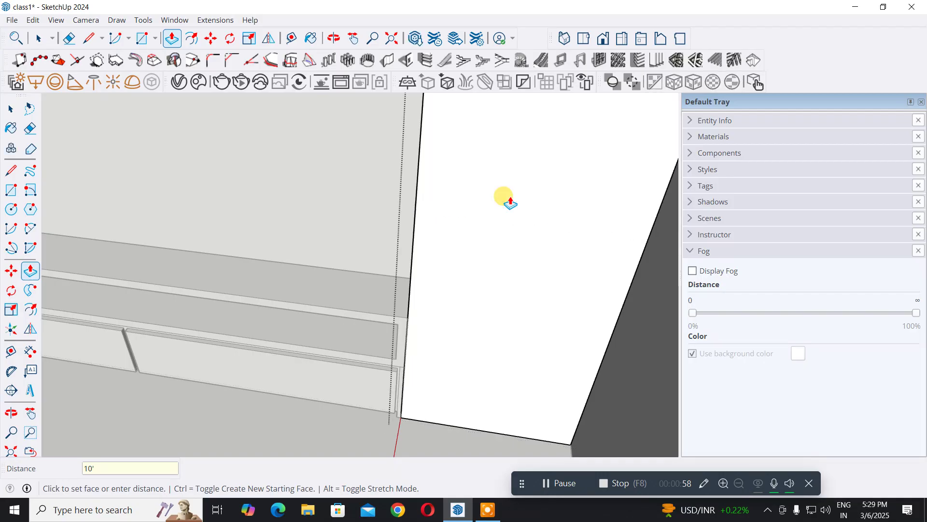
Step: Offset the outline of the tall cabinet's front face 2" inward
scroll(487, 238, down, 3)
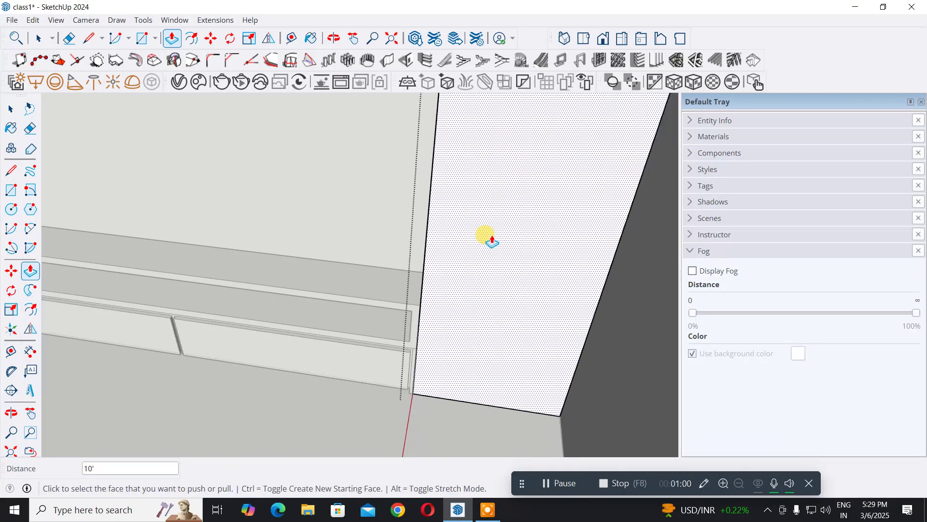
middle_drag(483, 241, 539, 269)
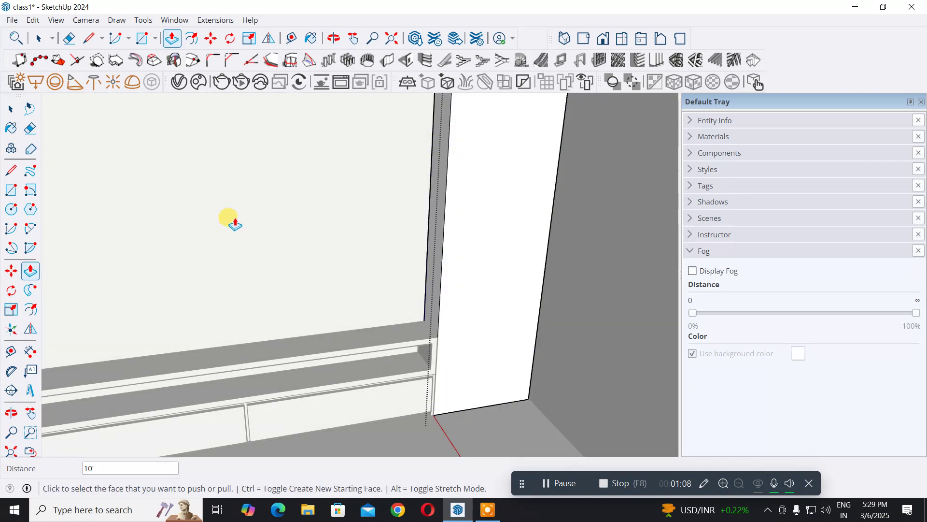
click(26, 313)
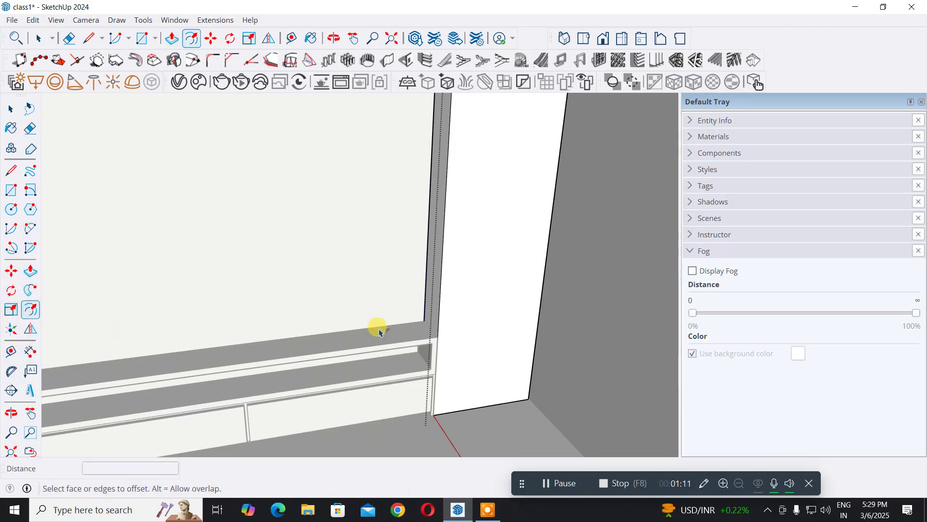
click(446, 283)
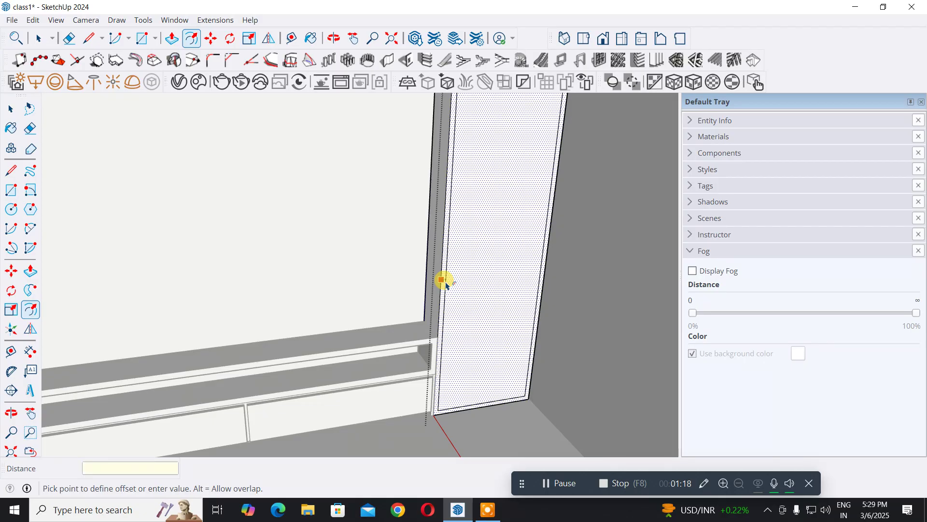
click(446, 285)
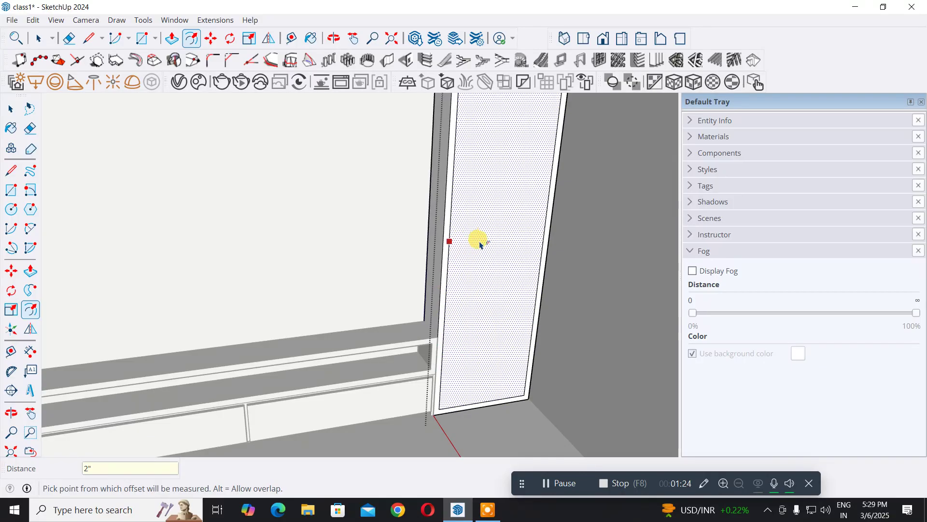
Step: Copy the inset outline's upper edge down the cabinet front, 9' 8", onto the inset's lower corner
middle_drag(497, 205, 468, 406)
scroll(486, 274, up, 4)
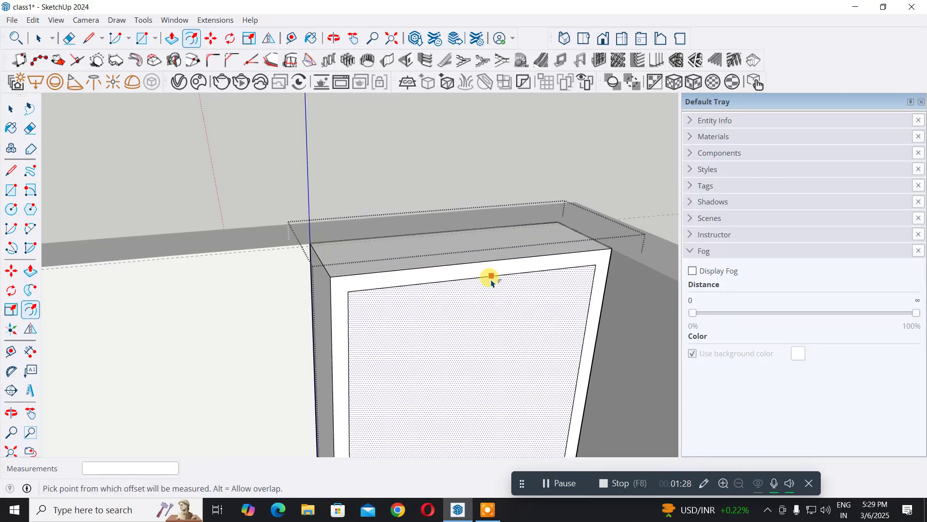
click(11, 110)
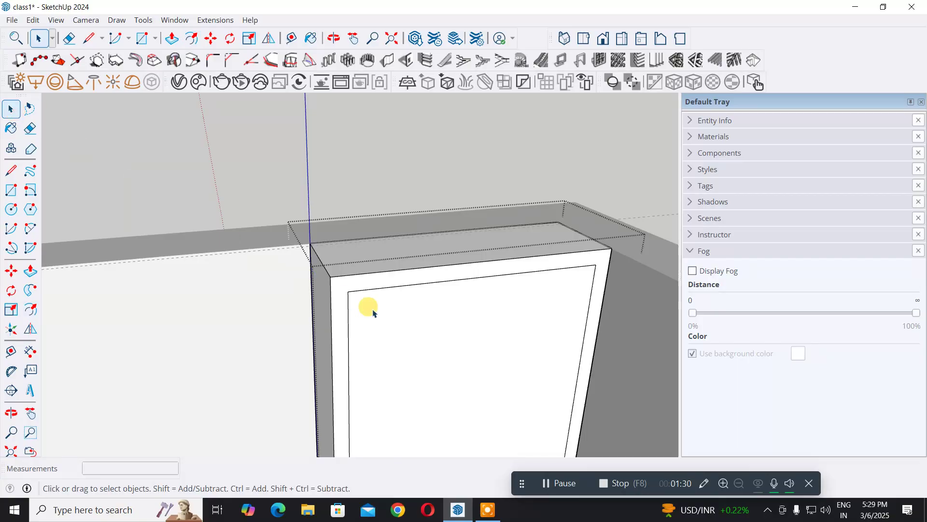
click(396, 287)
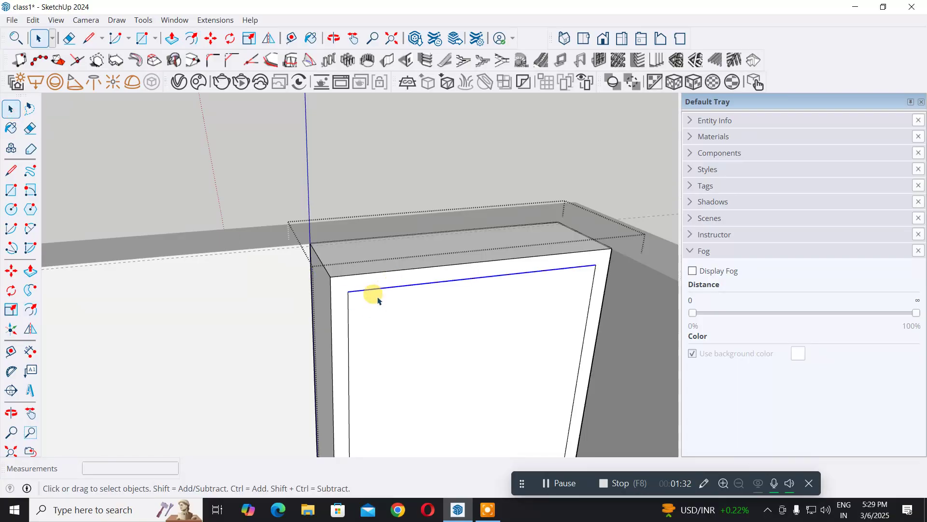
click(11, 271)
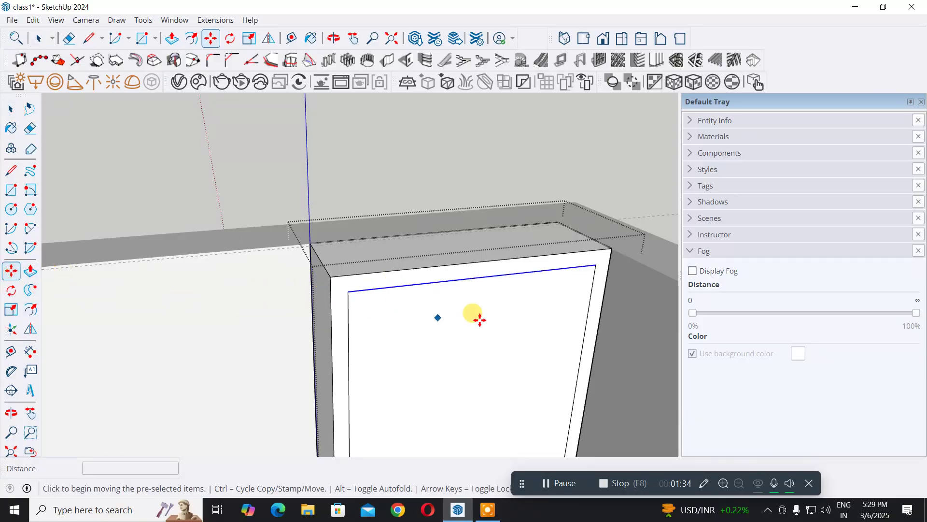
click(594, 267)
key(ctrl)
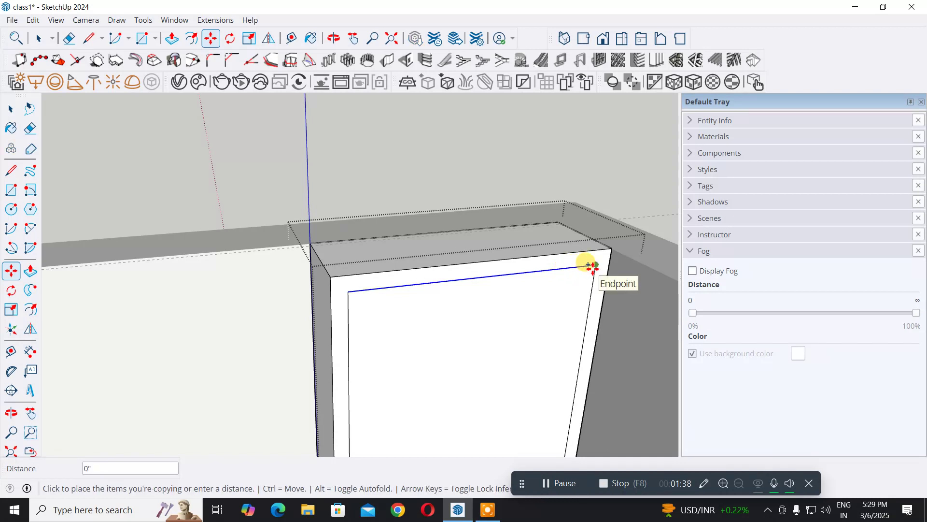
click(593, 268)
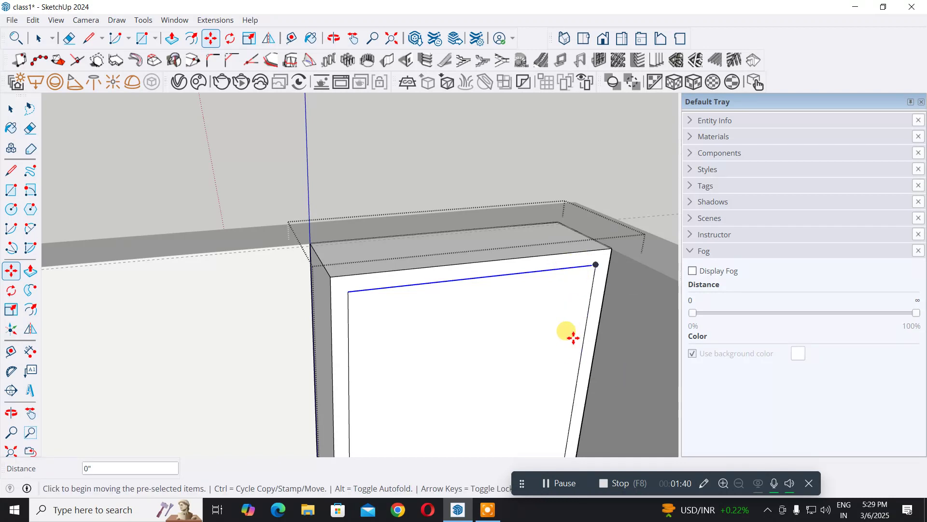
click(595, 265)
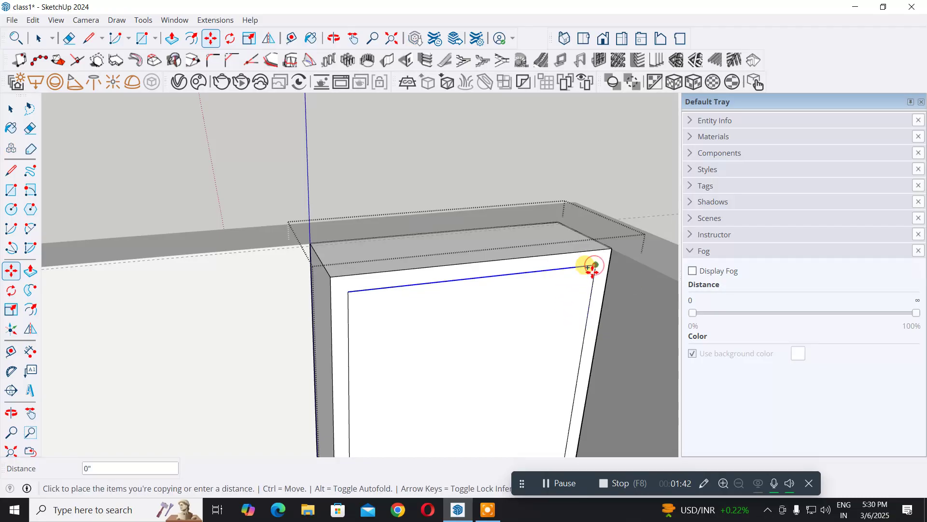
scroll(591, 355, down, 2)
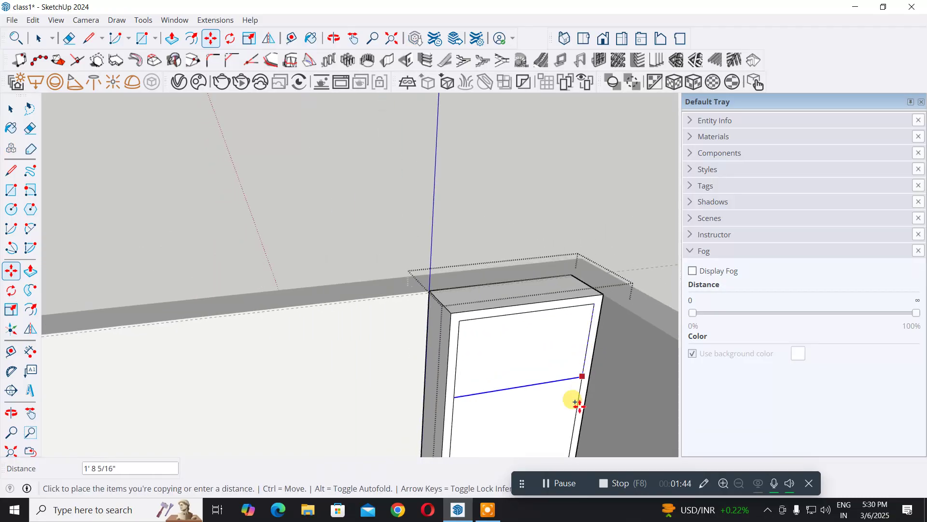
middle_drag(573, 416, 533, 114)
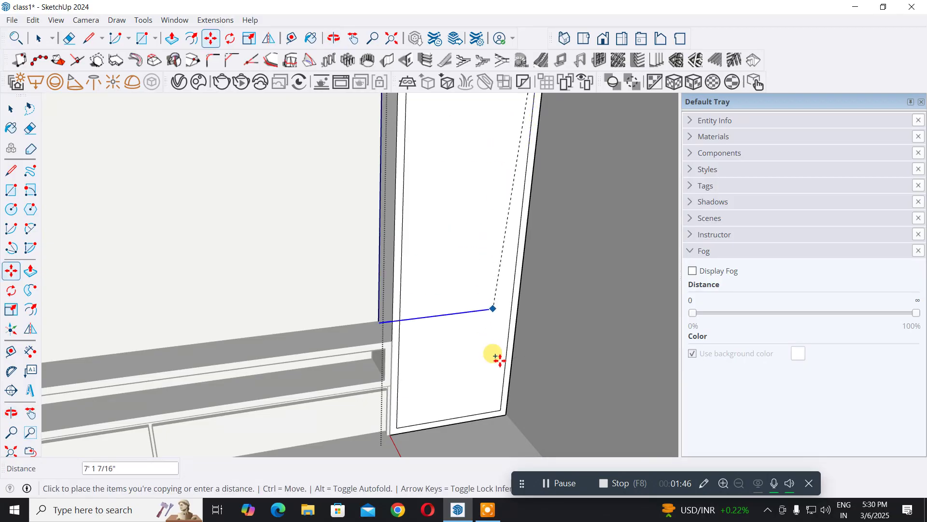
scroll(507, 409, up, 4)
scroll(508, 410, up, 1)
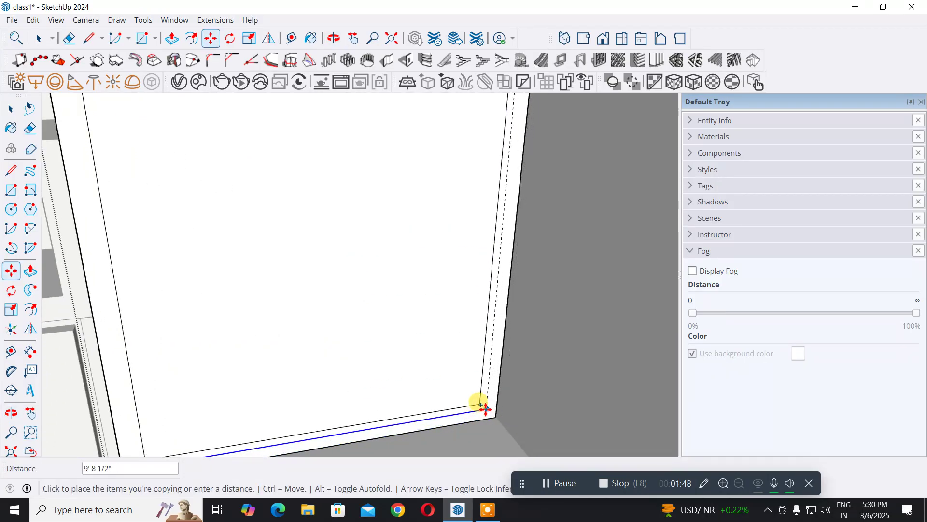
click(475, 403)
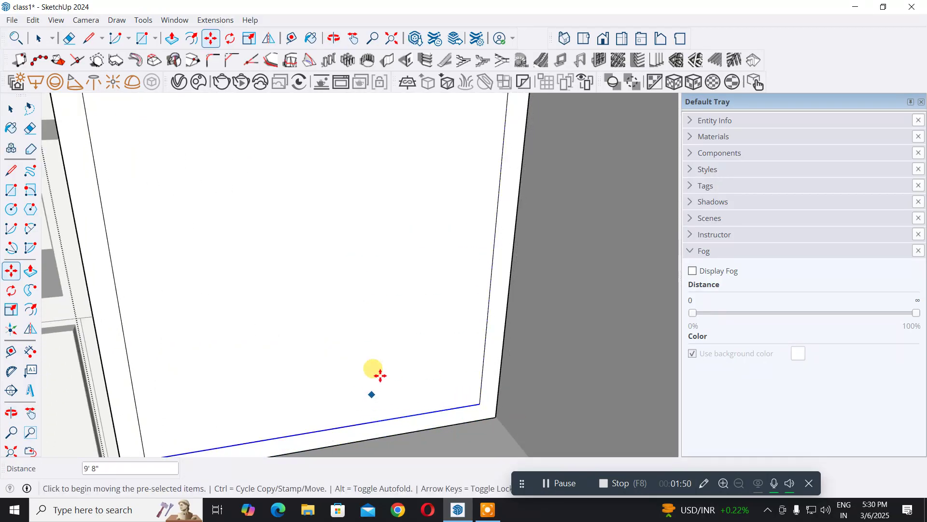
Step: Divide the distance between the original and copied inset edges into five equal sections with a /5 copy array
scroll(381, 344, down, 3)
scroll(383, 345, down, 2)
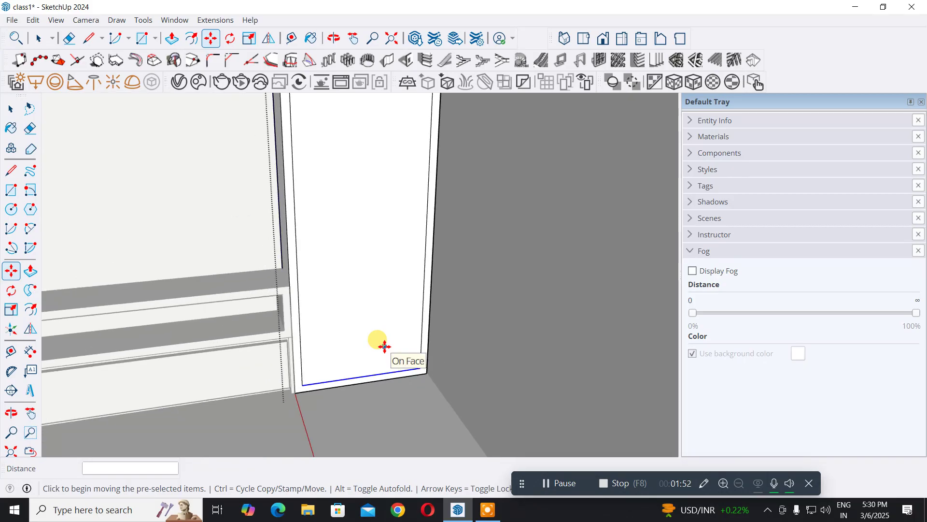
middle_drag(386, 221, 394, 329)
scroll(392, 323, down, 3)
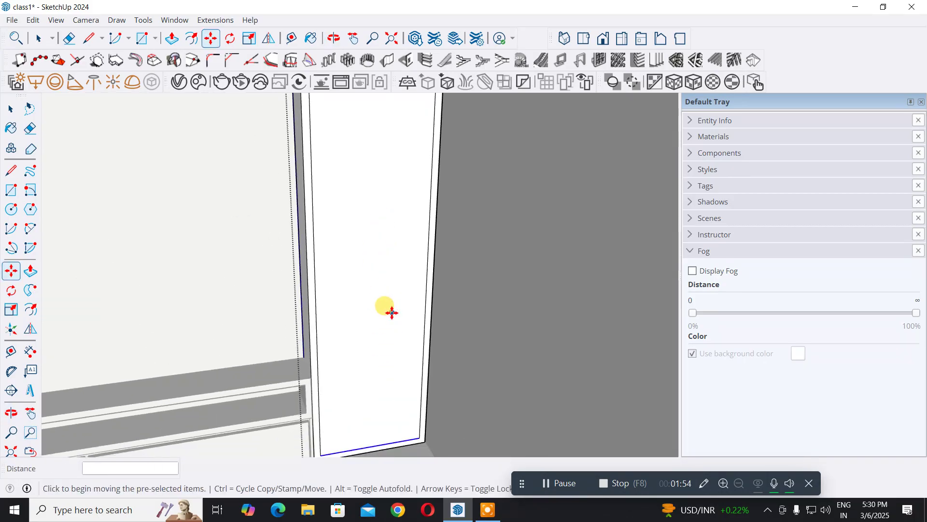
middle_drag(381, 271, 386, 332)
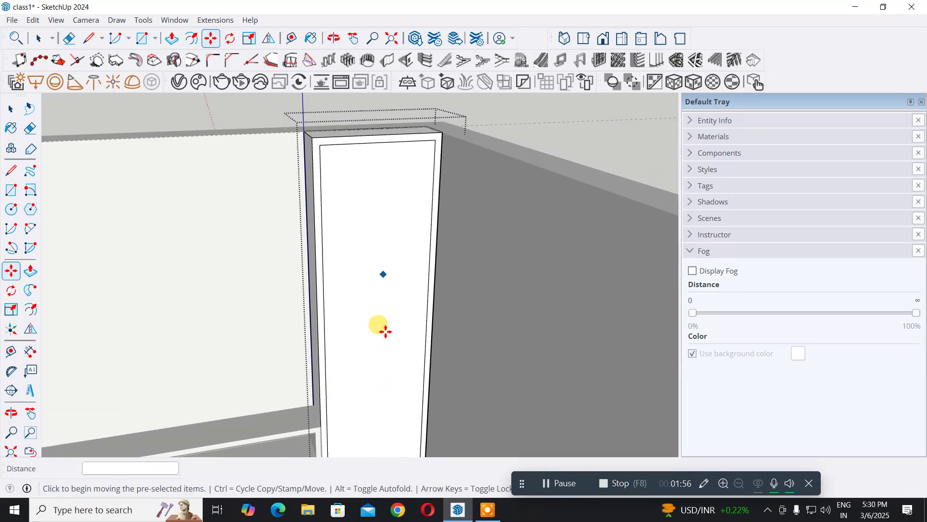
scroll(385, 332, down, 2)
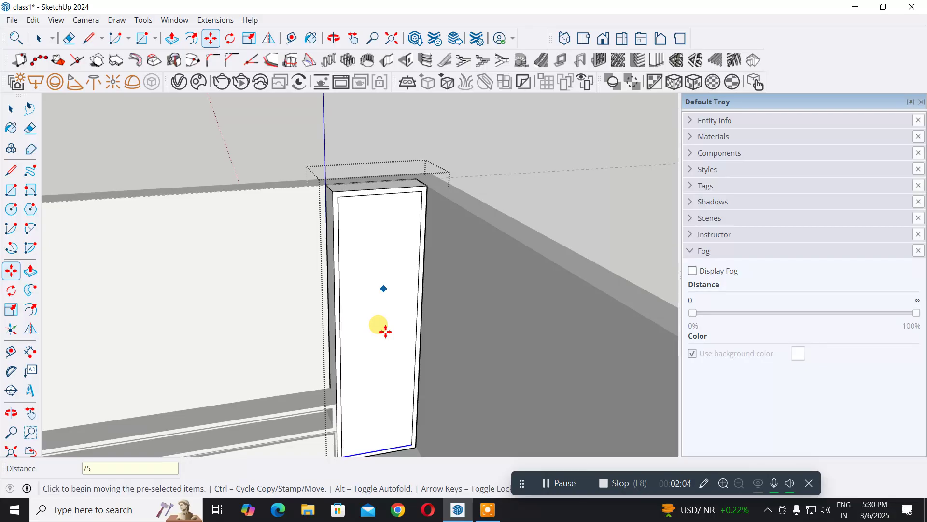
key(Return)
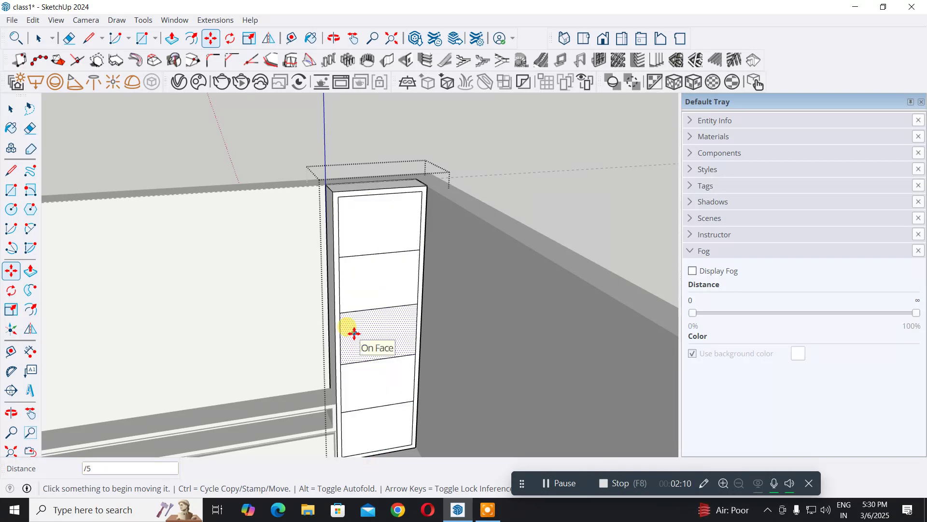
Step: Offset the outline of each of the five shelf sections 0.5" inward on the cabinet front
middle_drag(354, 333, 365, 331)
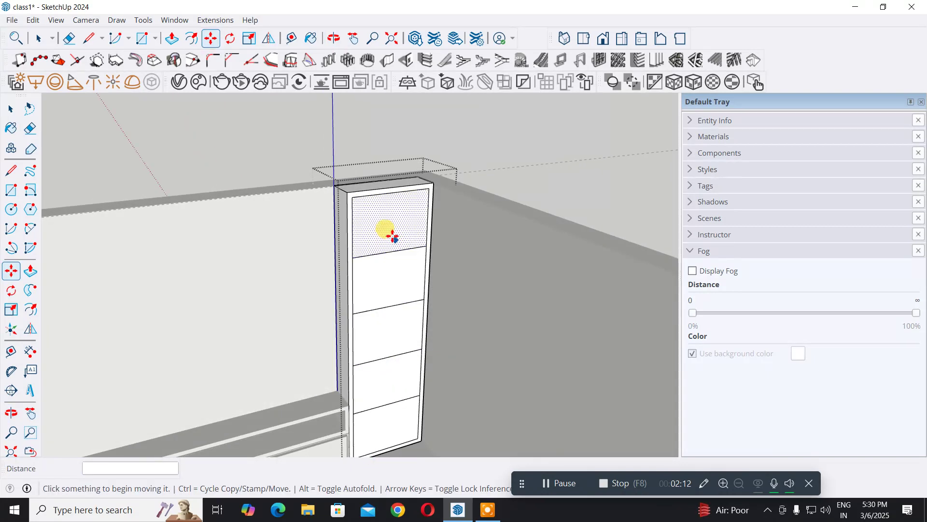
scroll(392, 236, up, 3)
scroll(392, 236, up, 2)
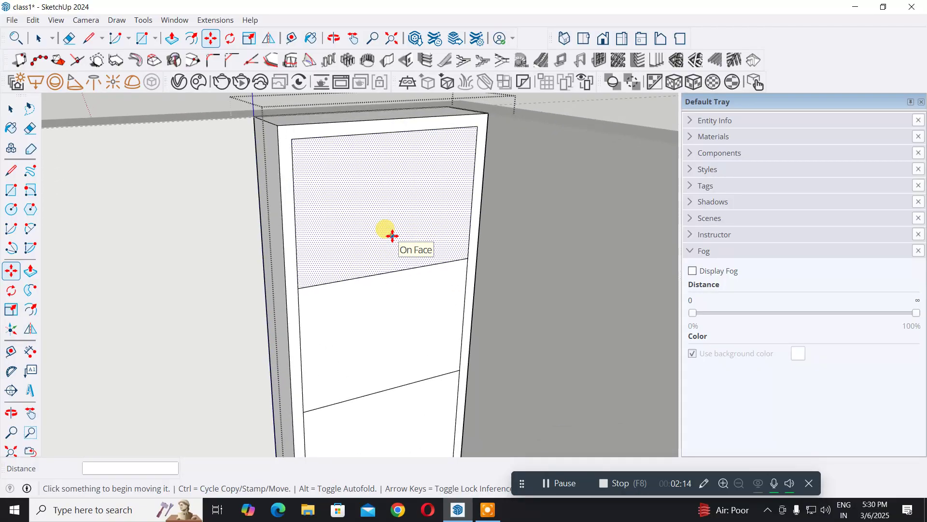
click(30, 310)
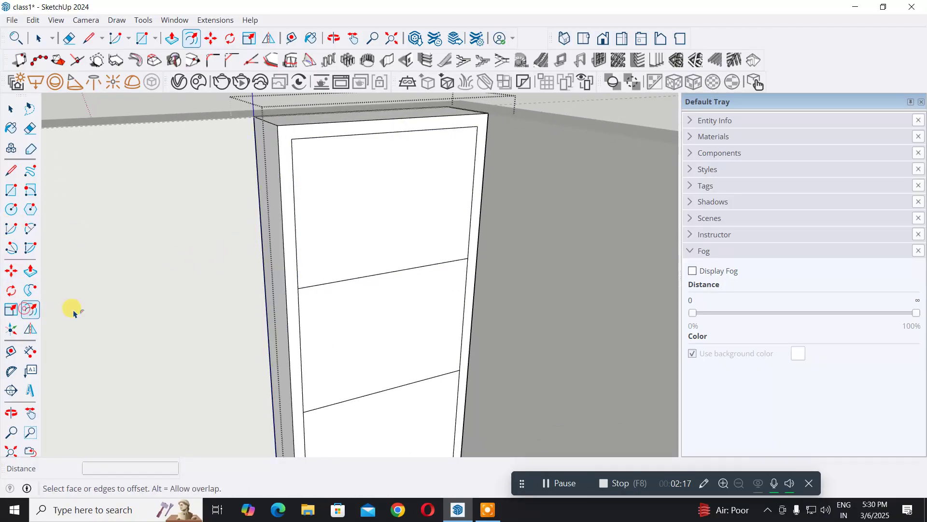
click(297, 216)
click(298, 215)
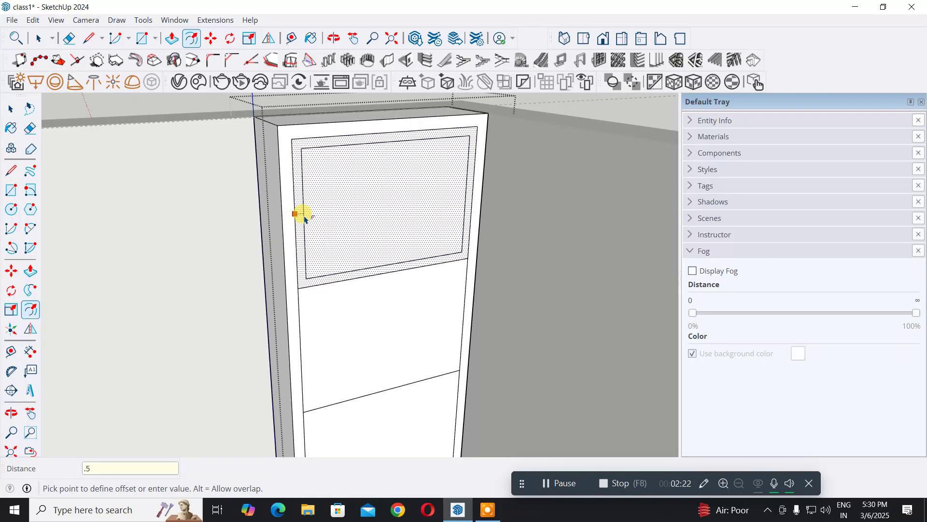
key(Return)
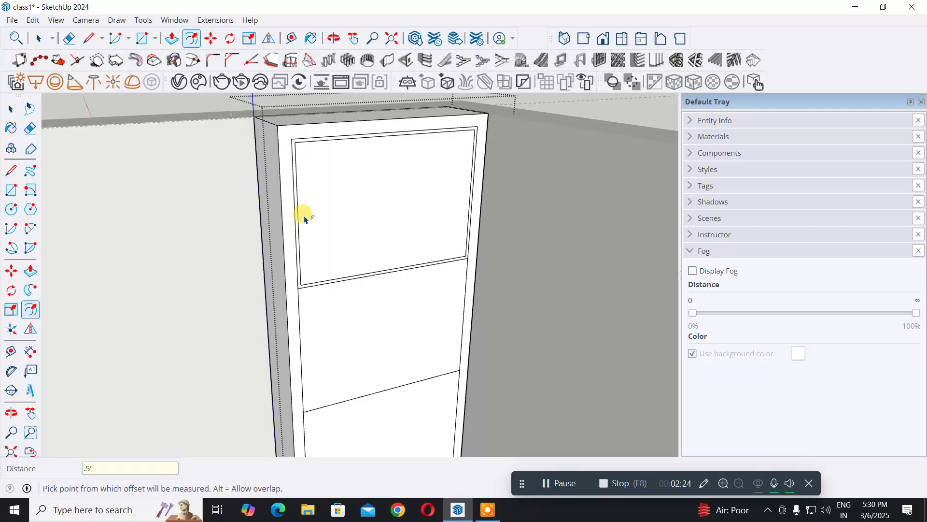
double_click(348, 341)
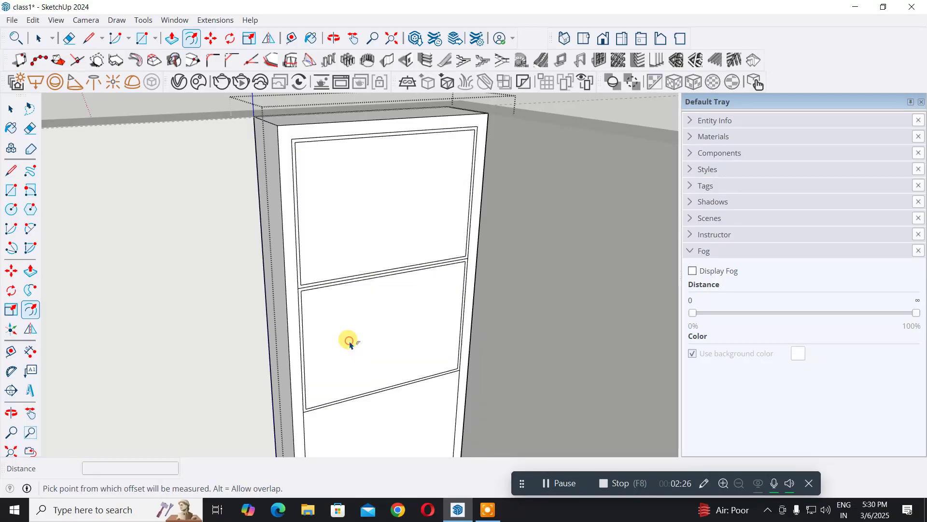
double_click(375, 420)
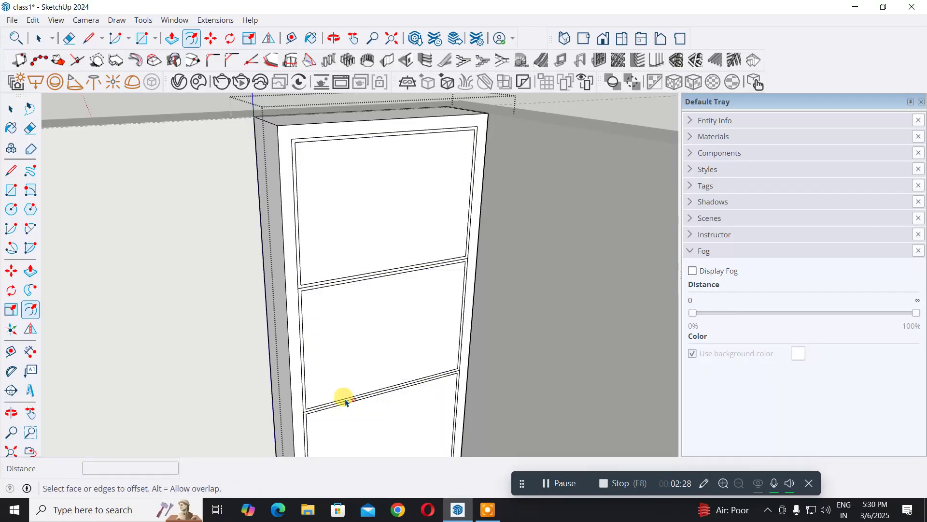
middle_drag(330, 404, 321, 181)
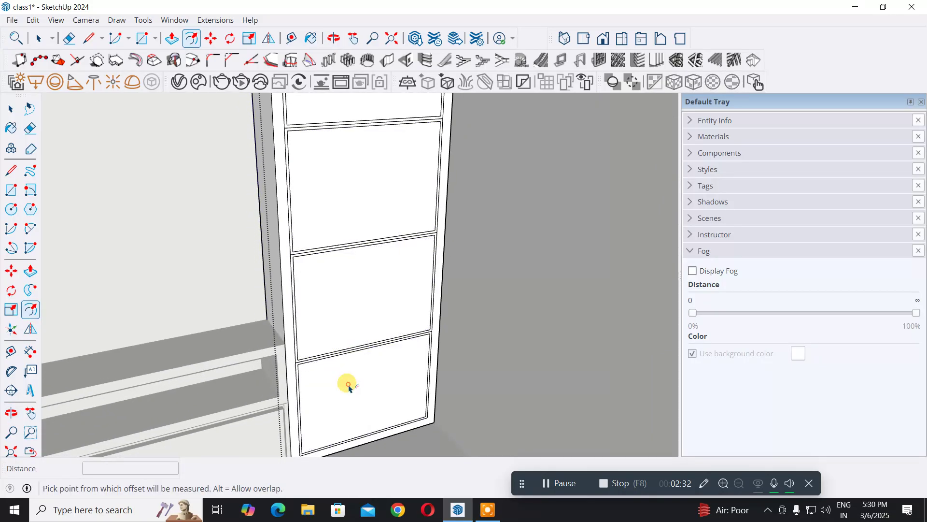
Step: Erase the two upper dividing lines that run between the offset outlines of neighbouring shelf sections
middle_drag(343, 215, 344, 338)
scroll(344, 328, up, 8)
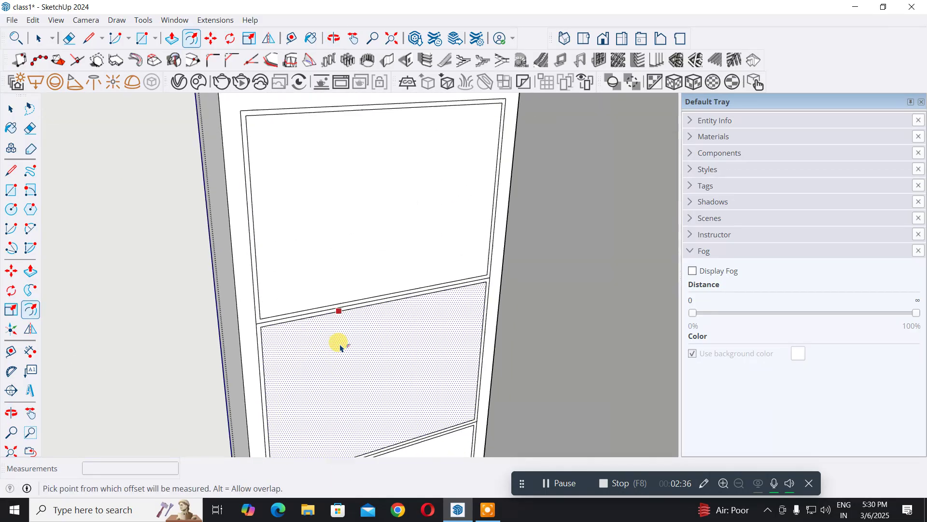
click(30, 128)
click(209, 285)
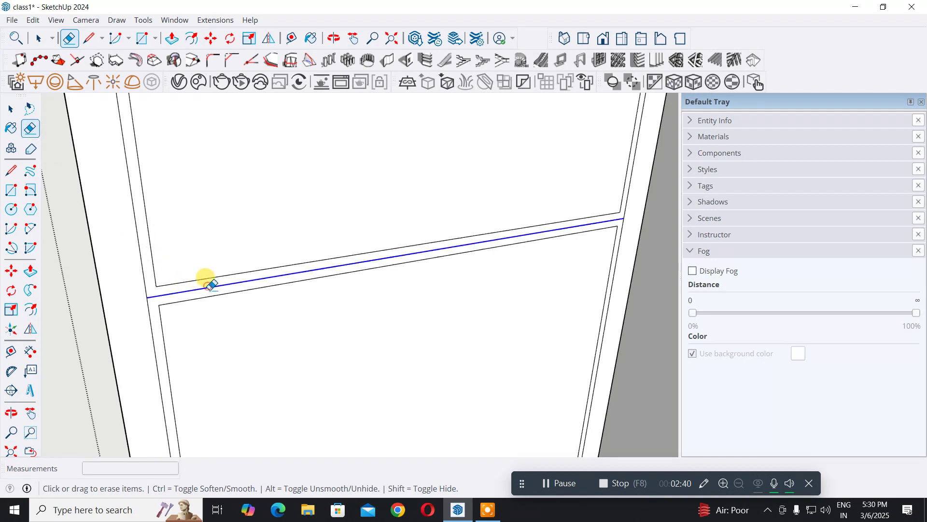
scroll(261, 347, down, 2)
scroll(261, 347, down, 2)
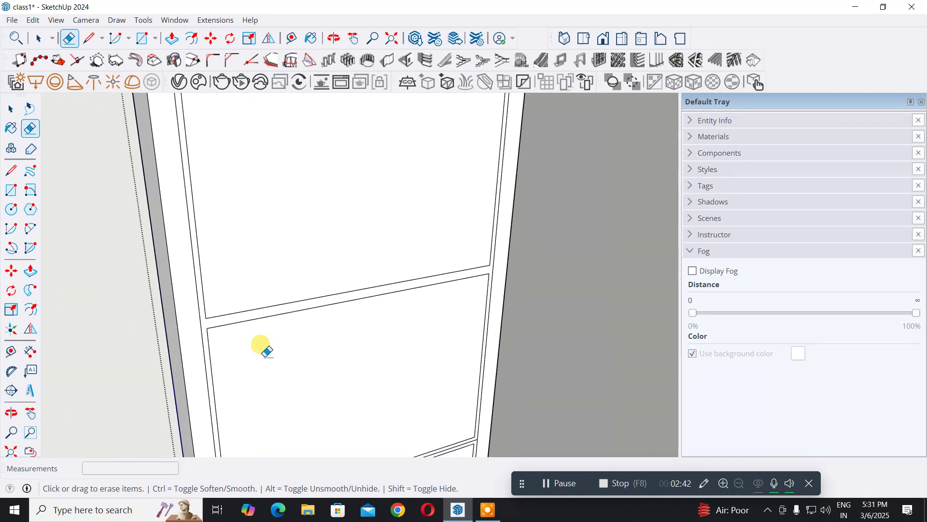
middle_drag(271, 418, 271, 152)
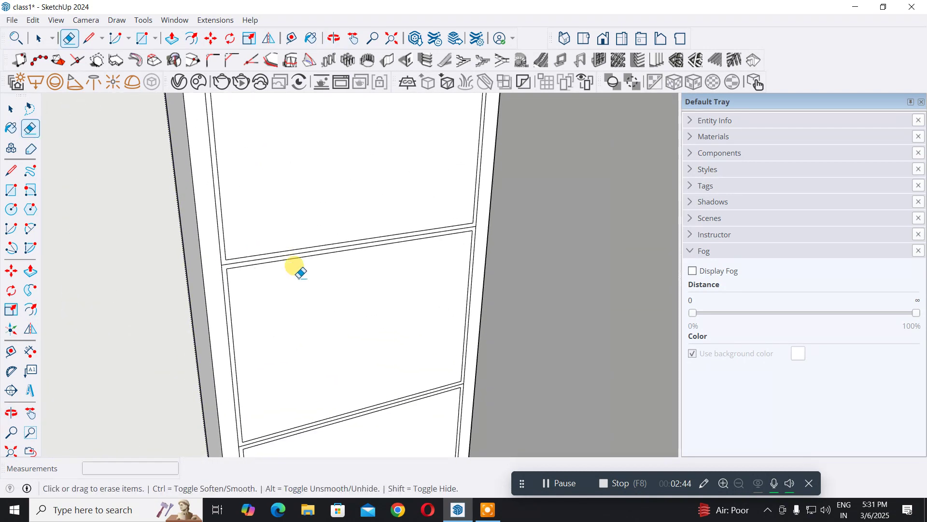
scroll(269, 256, up, 2)
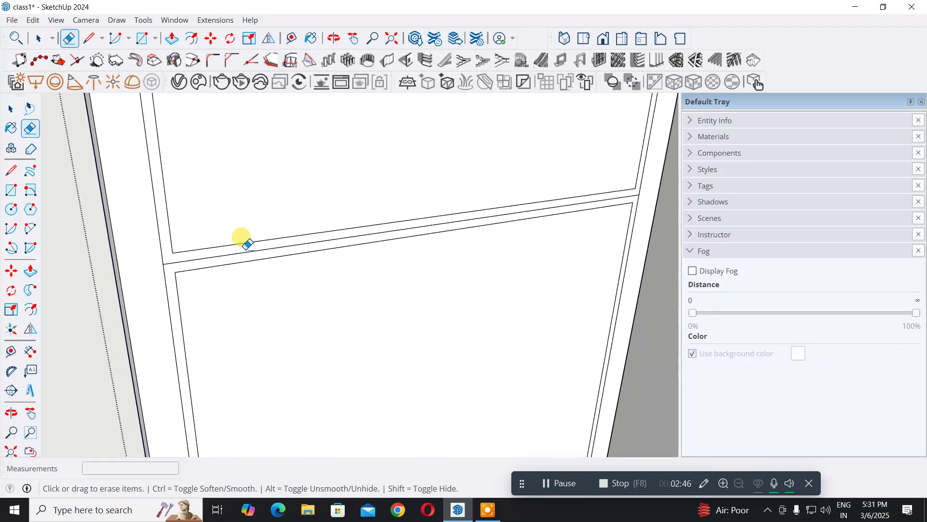
drag(246, 245, 247, 249)
scroll(294, 325, down, 2)
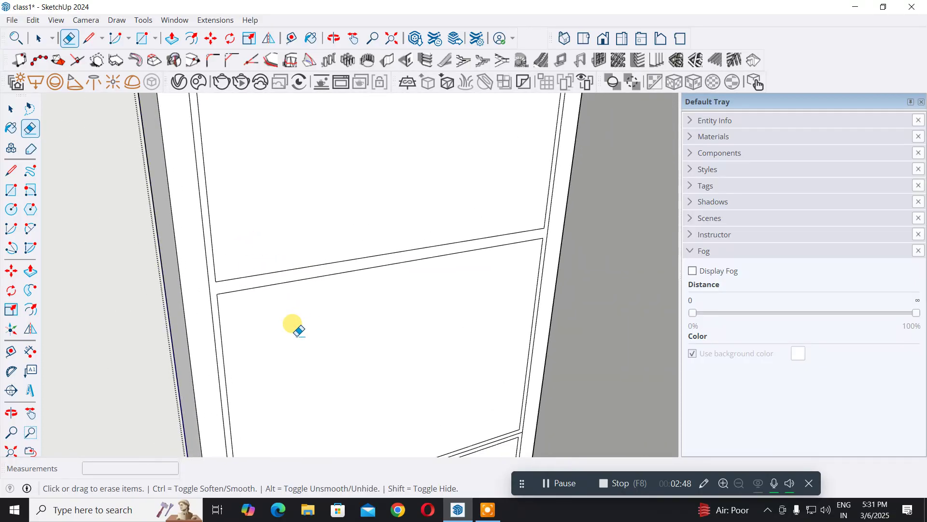
Step: Erase the two lower dividing lines between the offset shelf sections, leaving both neighbouring outlines in place
middle_drag(296, 364, 275, 132)
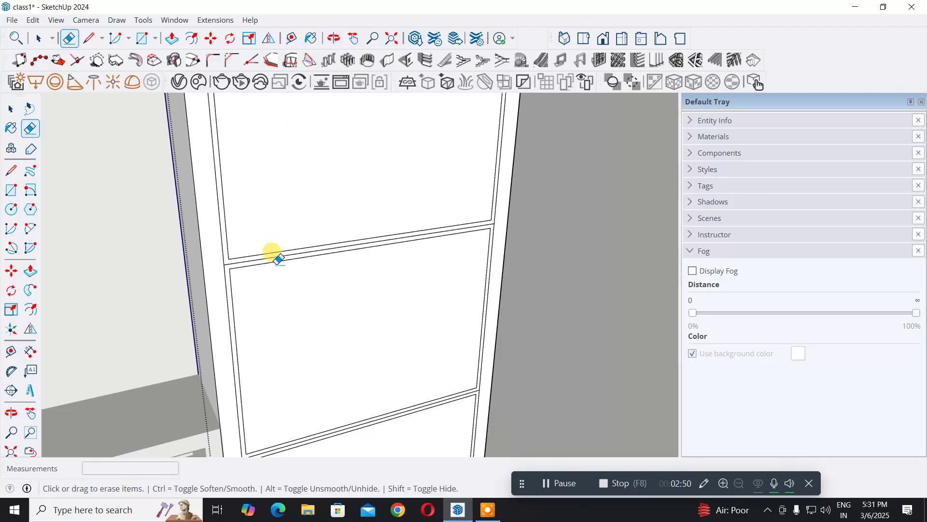
scroll(261, 266, up, 2)
scroll(261, 266, up, 1)
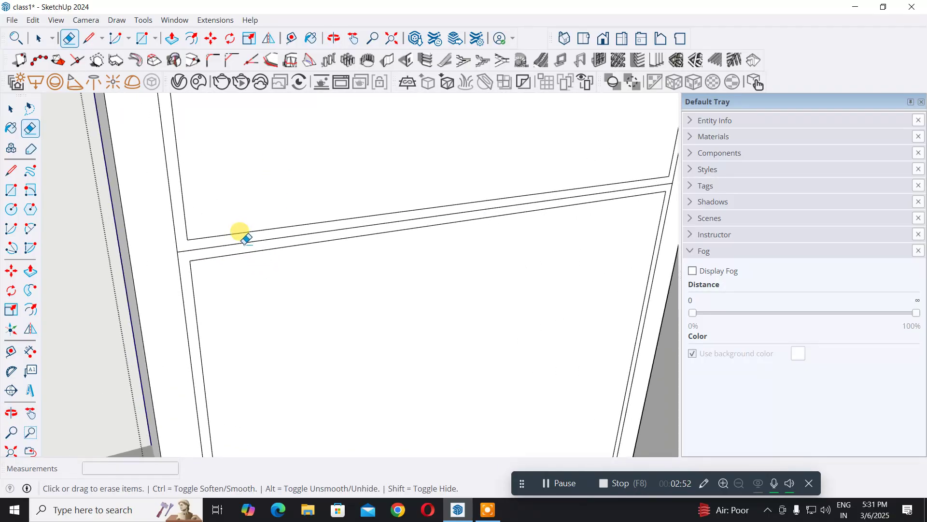
mouse_move(245, 245)
mouse_down()
mouse_move(246, 256)
mouse_move(252, 242)
mouse_up()
key(ctrl+z)
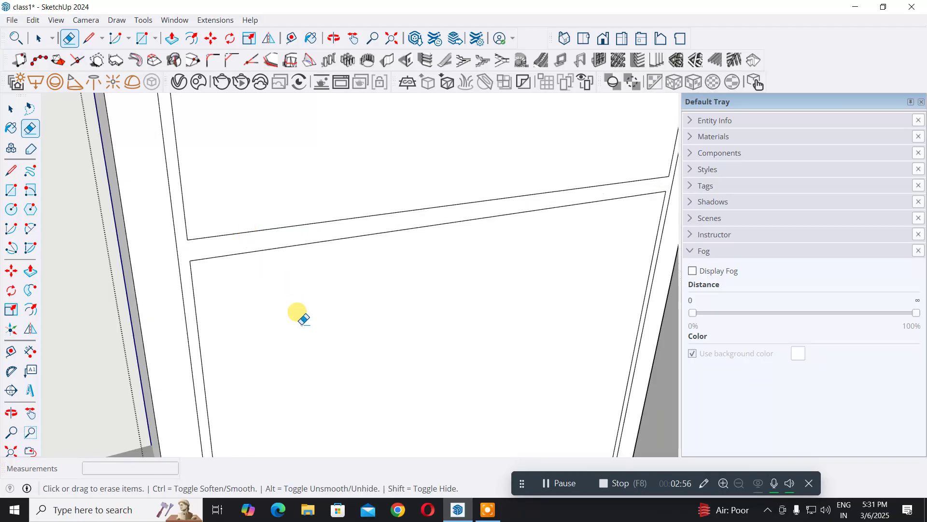
scroll(298, 313, down, 3)
middle_drag(311, 404, 298, 182)
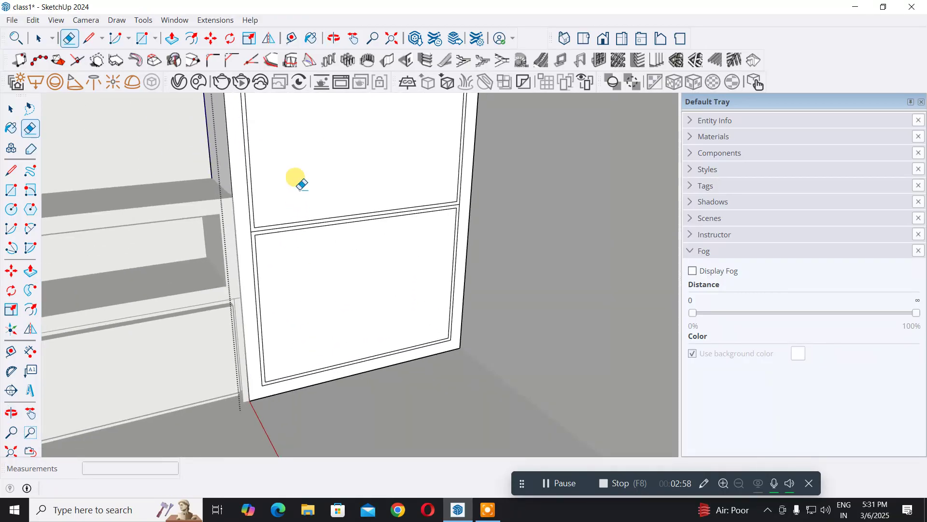
scroll(283, 235, up, 4)
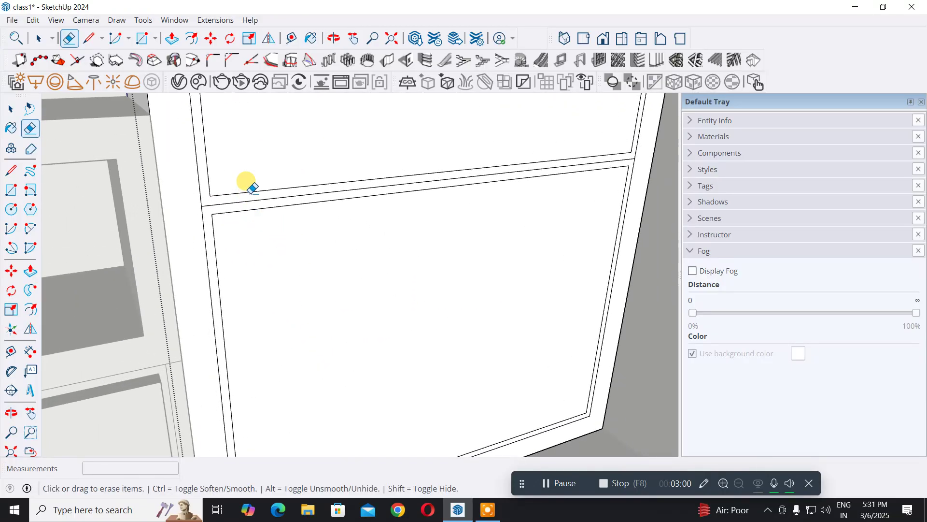
drag(249, 194, 245, 194)
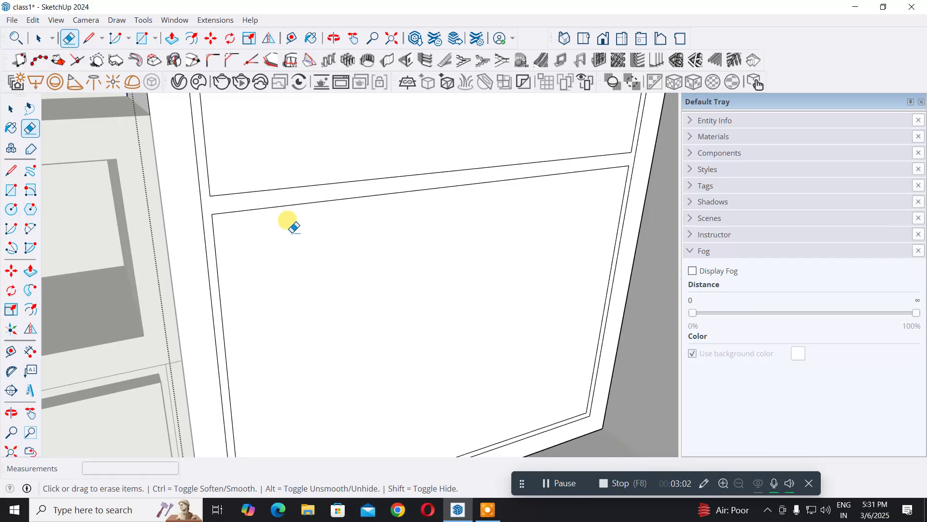
Step: Push the inner face of the top shelf section 1' back through the cabinet with Push/Pull
scroll(292, 224, down, 5)
mouse_move(293, 227)
middle_down()
mouse_move(300, 97)
mouse_move(304, 250)
mouse_move(341, 396)
middle_up()
middle_drag(333, 263, 347, 259)
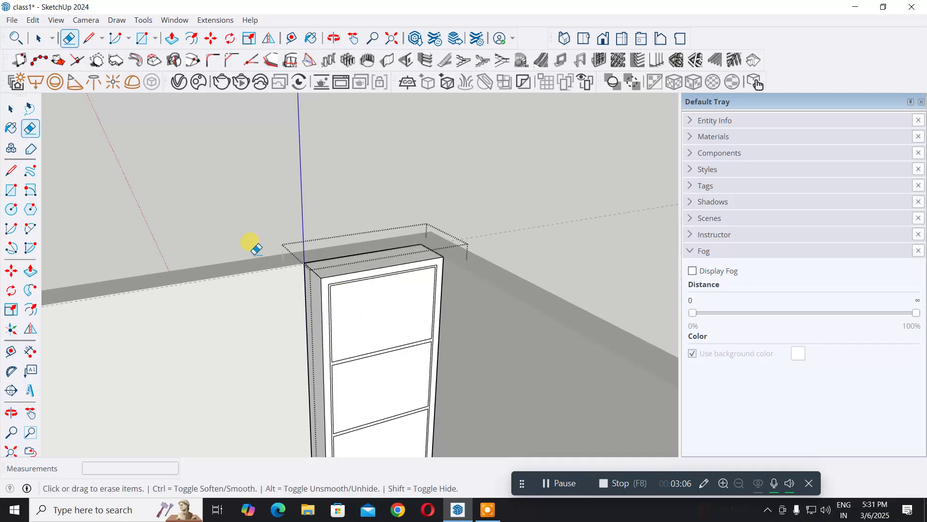
click(31, 273)
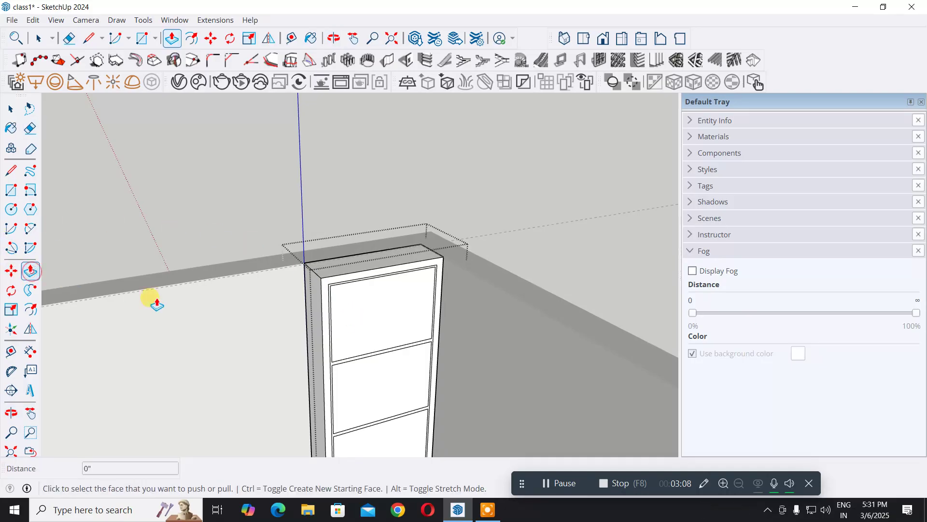
click(395, 322)
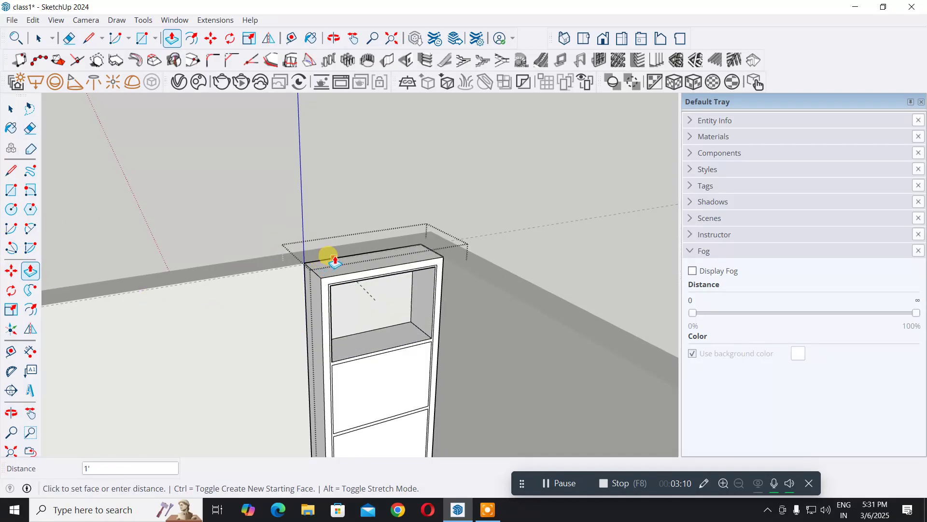
middle_drag(334, 251, 369, 292)
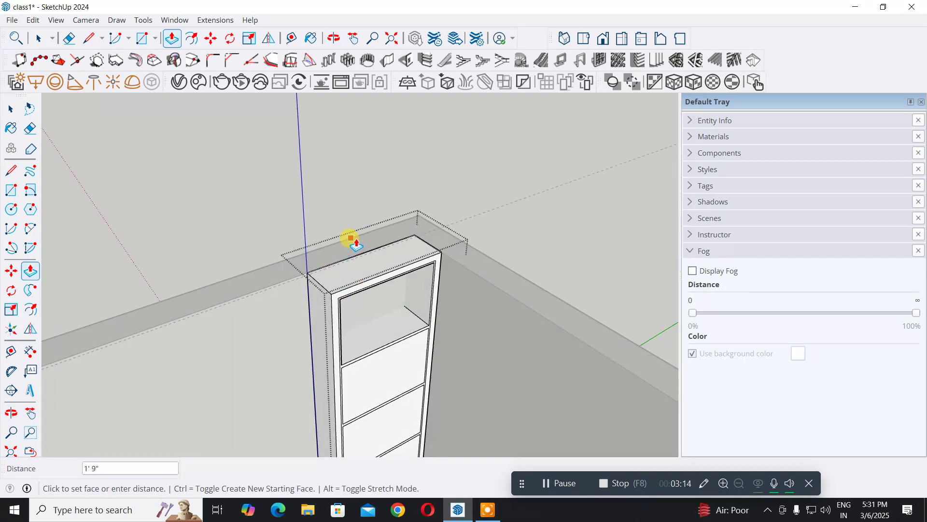
click(379, 251)
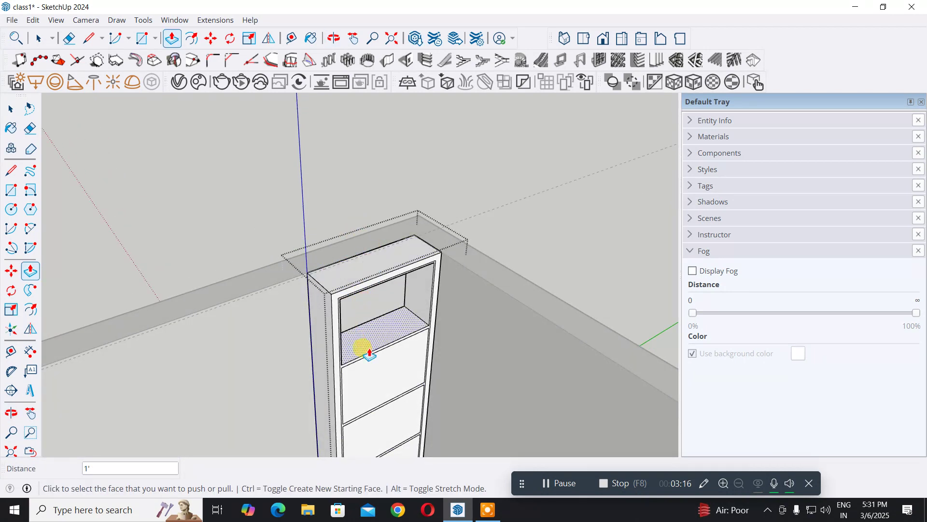
Step: Repeat the same 1' Push/Pull on the inner faces of the four remaining shelf sections, finishing with the Select tool
middle_drag(356, 377, 303, 310)
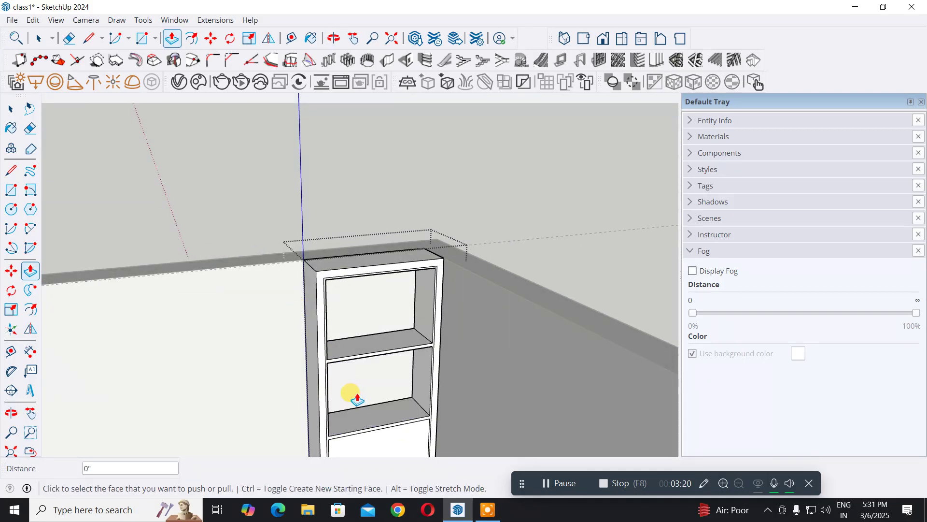
middle_drag(352, 393, 321, 170)
double_click(322, 213)
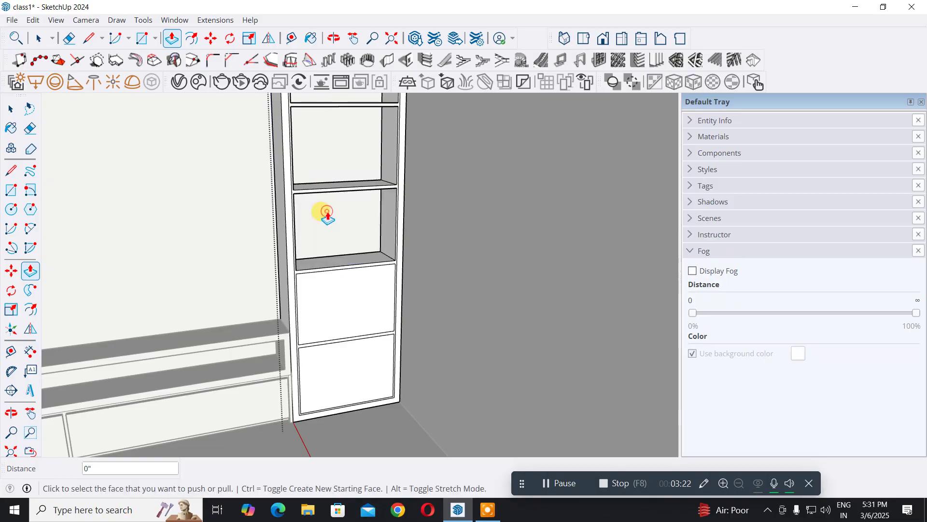
double_click(342, 299)
double_click(342, 373)
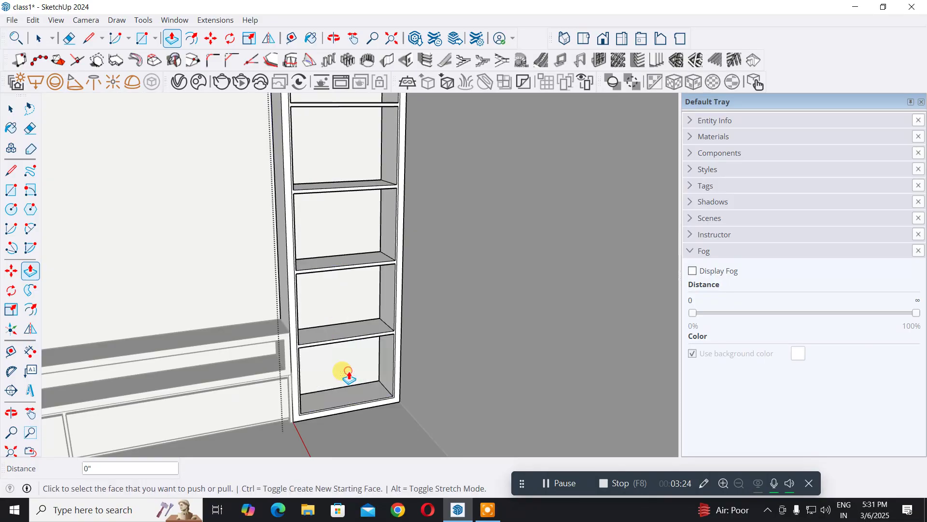
scroll(244, 252, down, 3)
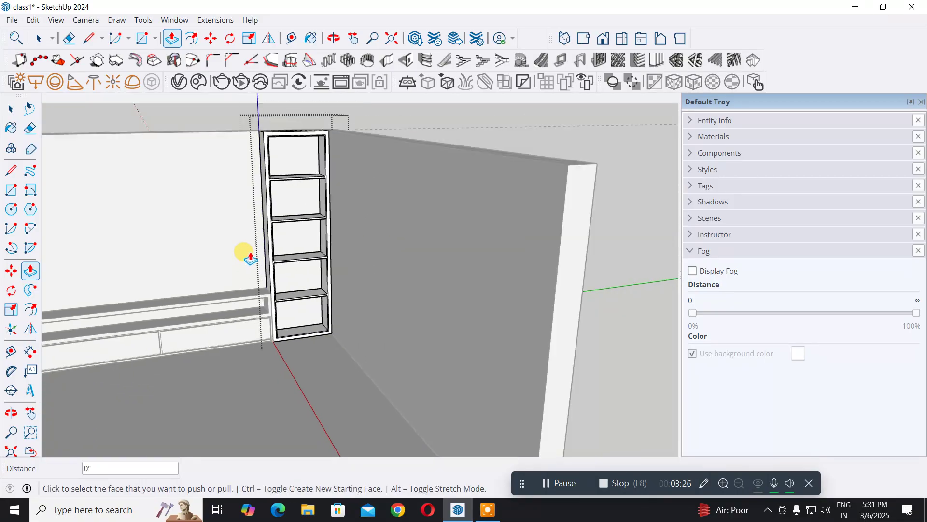
middle_drag(215, 203, 231, 300)
click(10, 109)
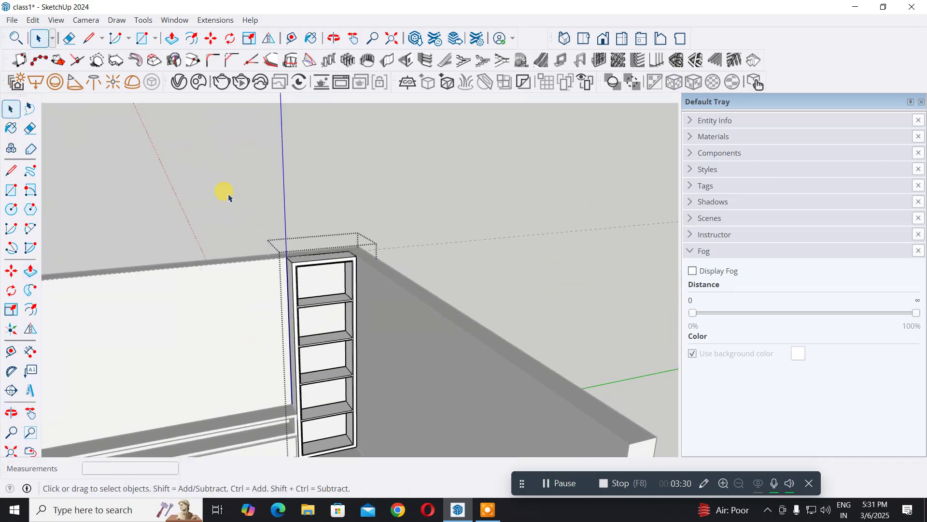
Step: Close the shelf cabinet group to end its editing
right_click(190, 177)
click(201, 178)
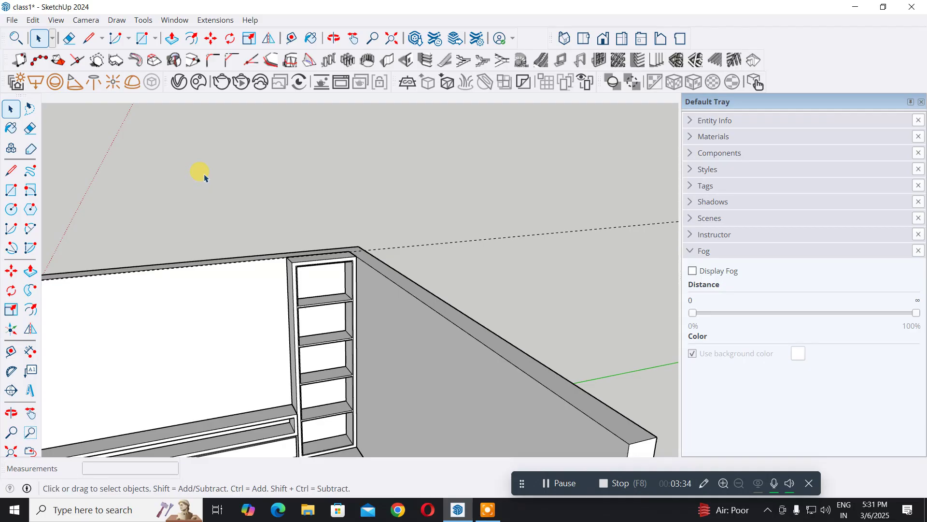
Step: Draw a 4' by 8' rectangle on the wall above the TV unit, starting at the edge of the fluted panel
scroll(242, 301, down, 2)
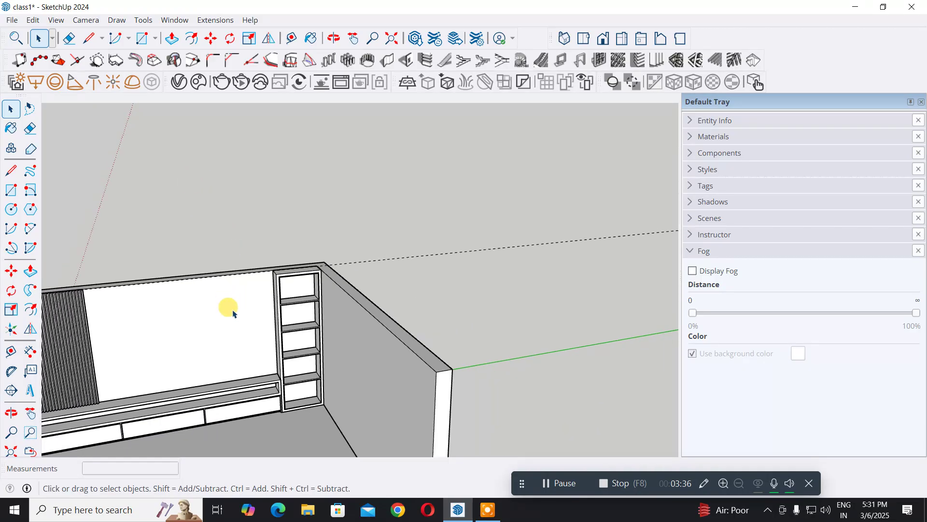
middle_drag(232, 338, 253, 333)
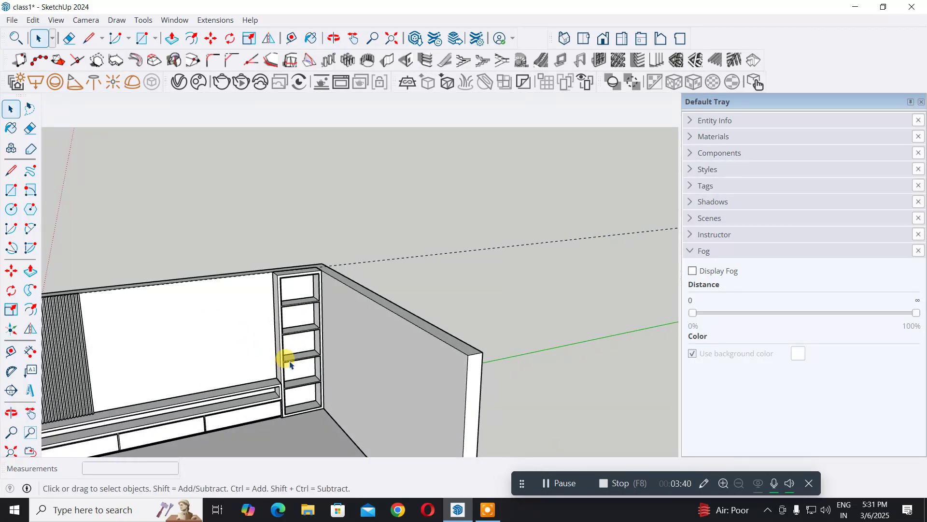
middle_drag(244, 369, 267, 307)
scroll(226, 242, up, 4)
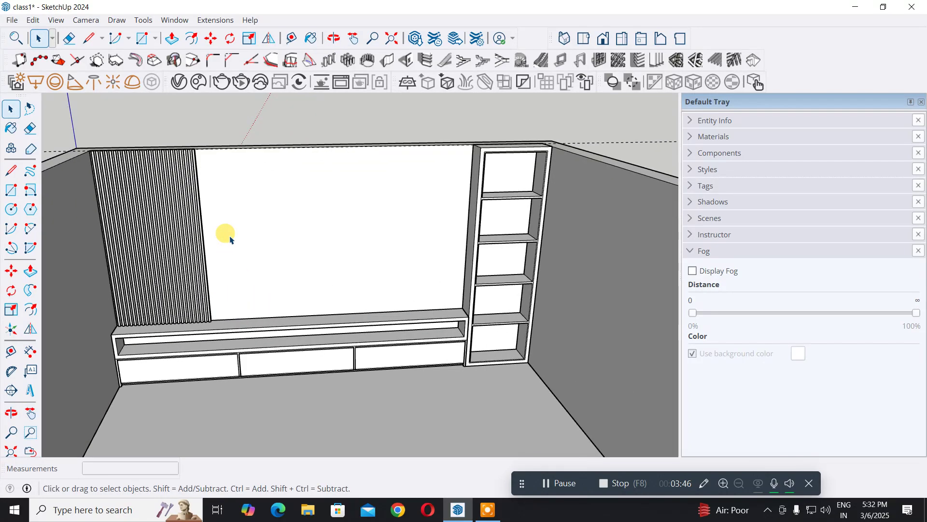
middle_drag(230, 240, 219, 279)
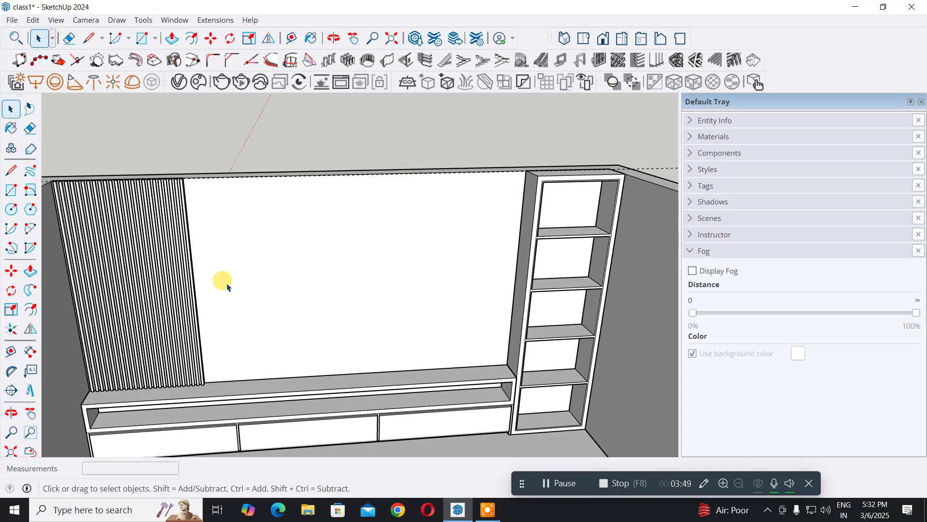
click(11, 190)
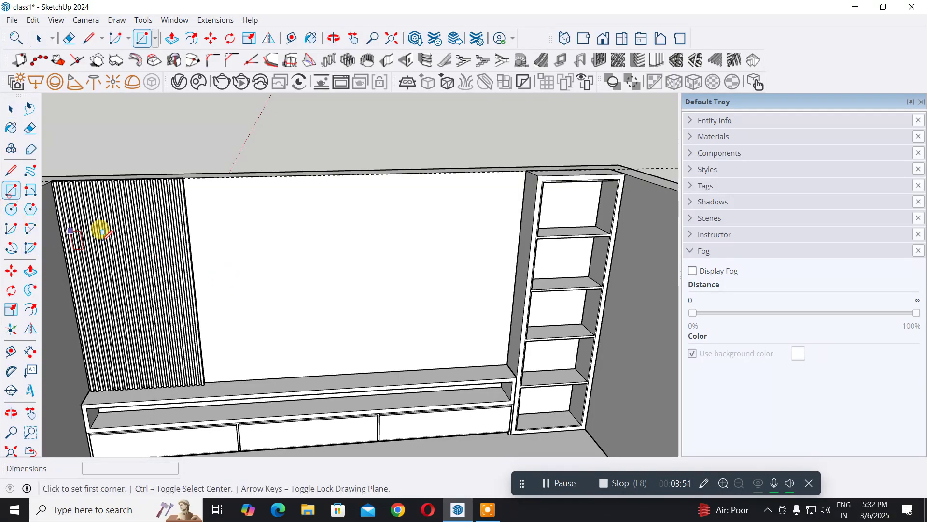
click(192, 260)
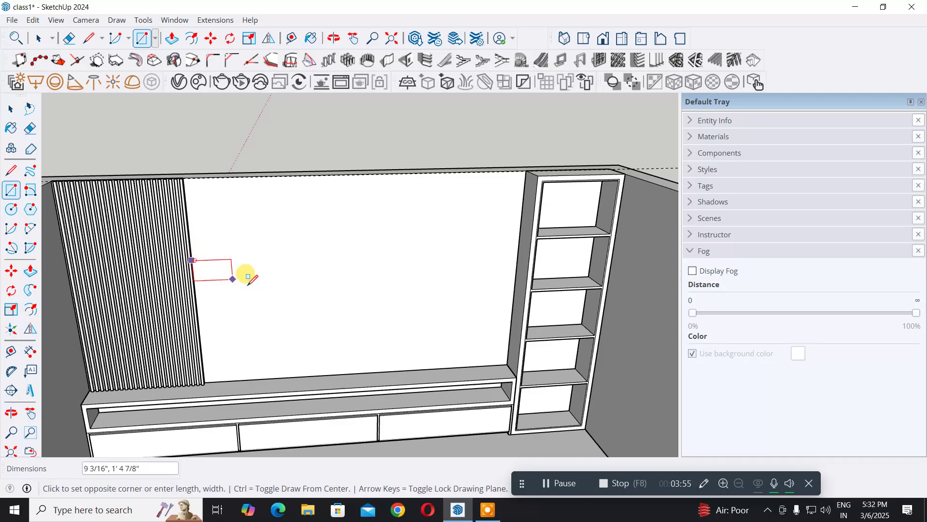
click(425, 345)
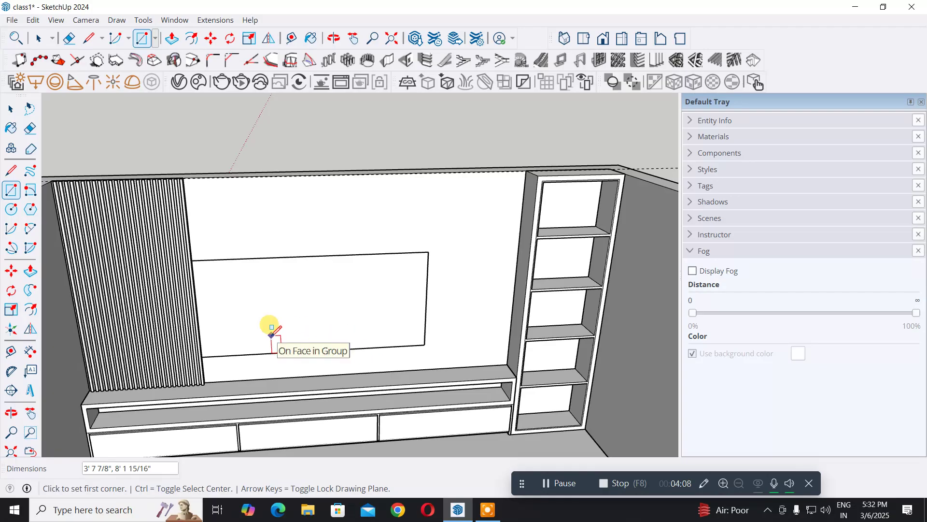
text(8)
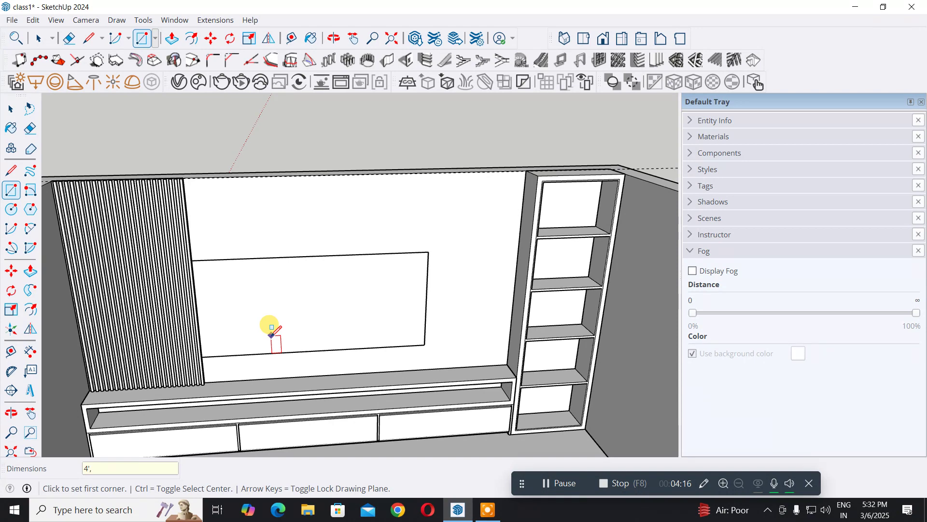
key(Return)
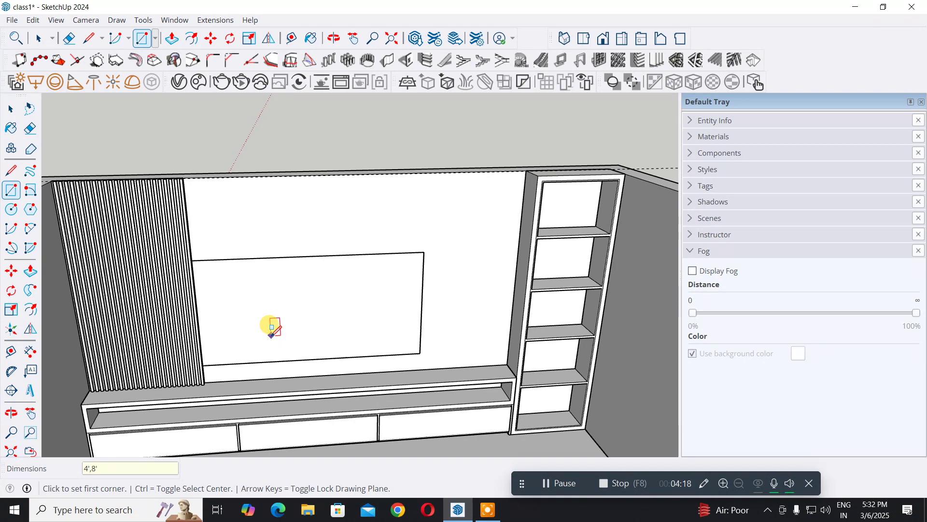
Step: Move the rectangle about 10 7/8" up and away from the fluted panel, keeping it on the wall face
click(12, 108)
click(252, 279)
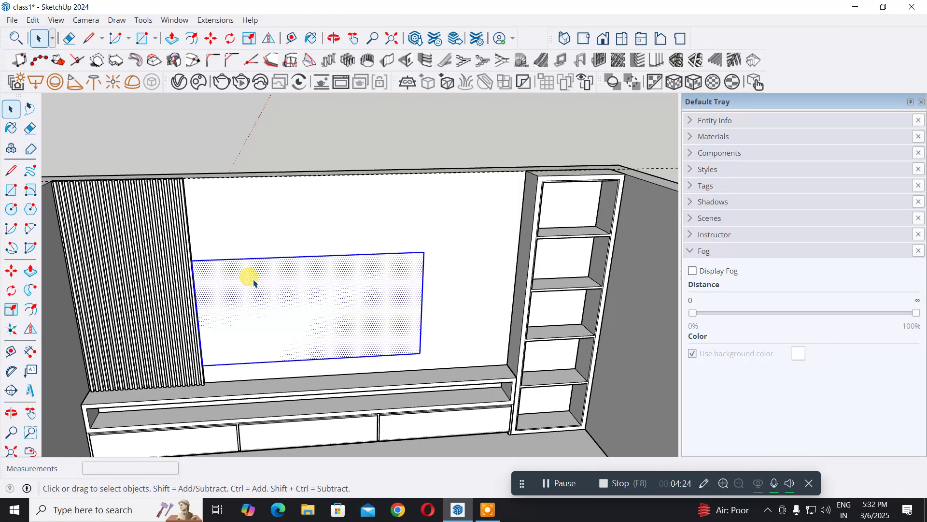
click(11, 271)
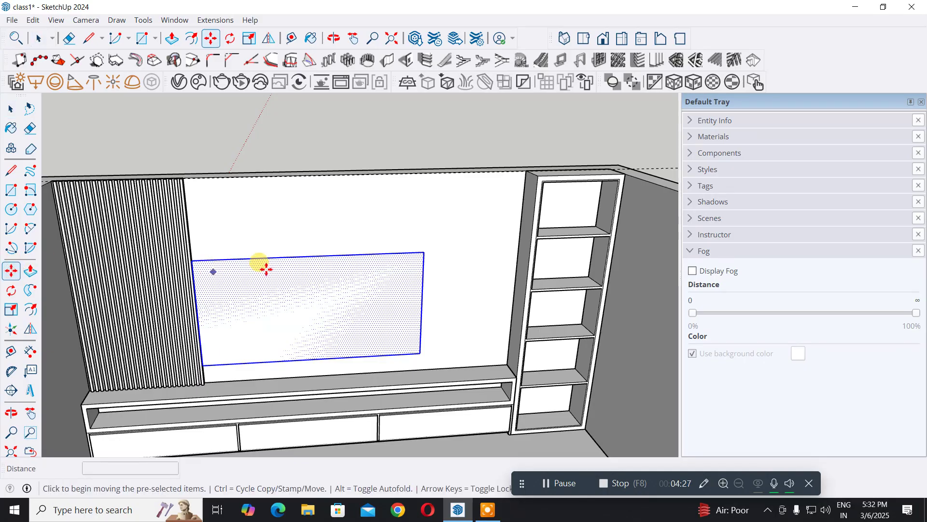
click(427, 254)
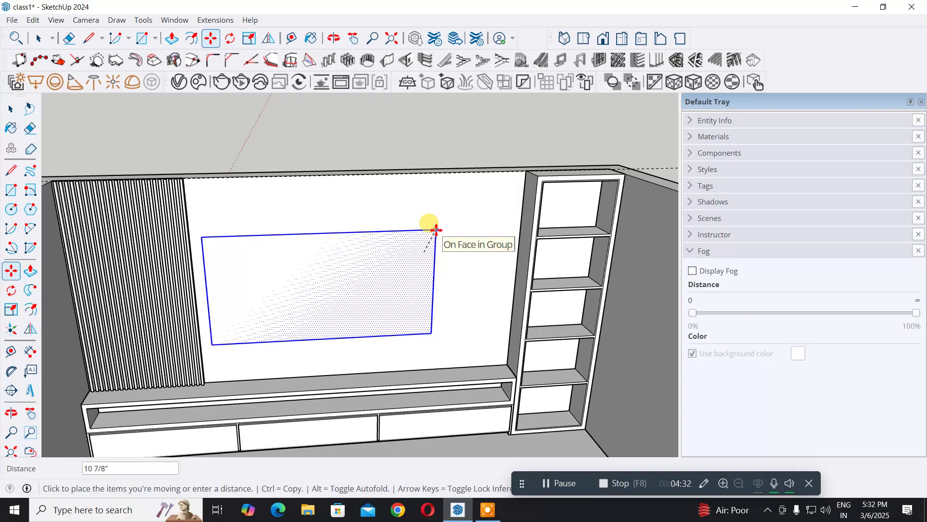
click(436, 230)
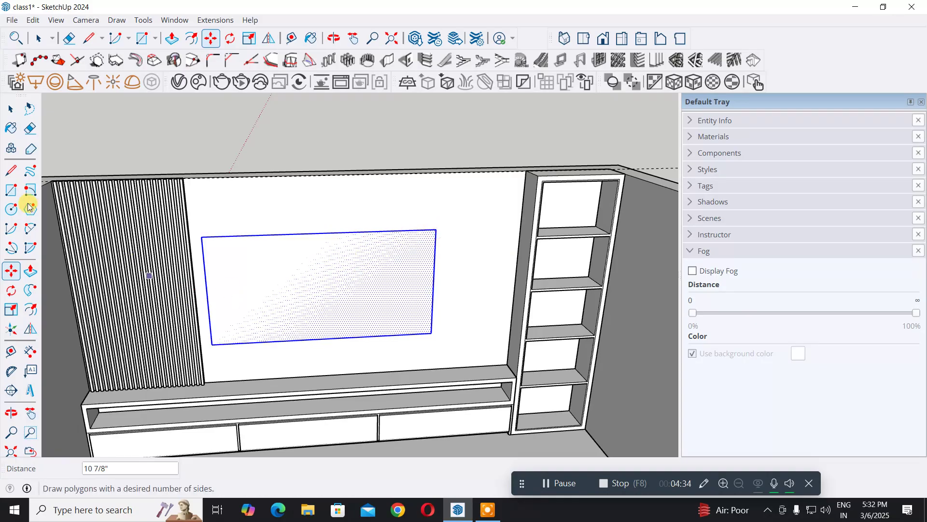
Step: Make the 4' by 8' wall rectangle a group
click(12, 111)
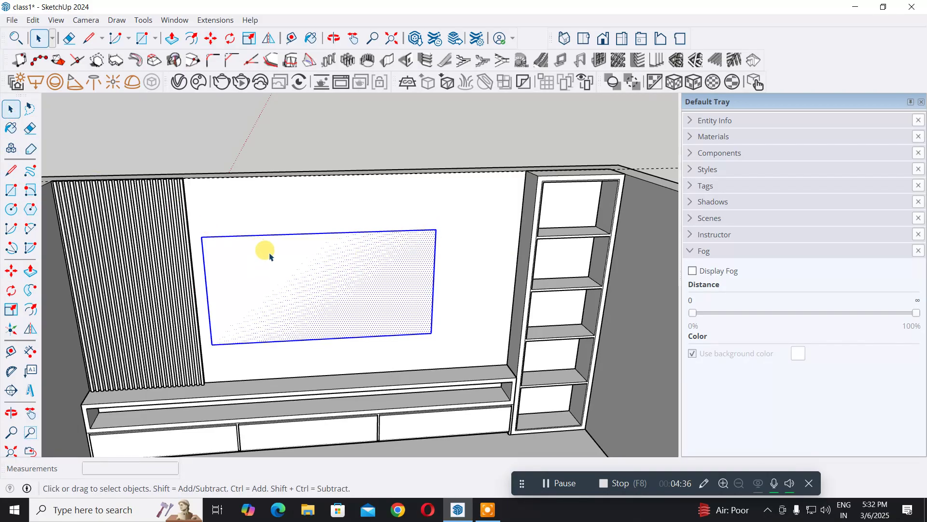
right_click(275, 267)
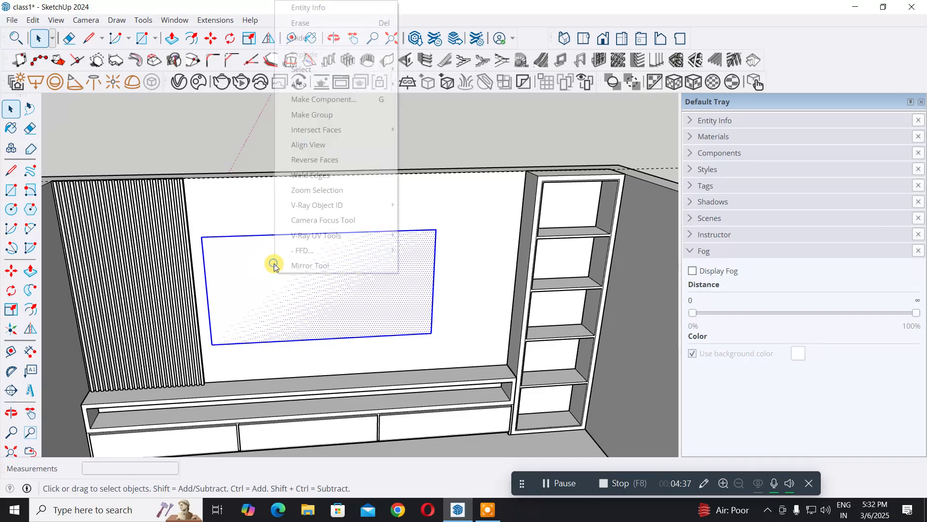
click(319, 115)
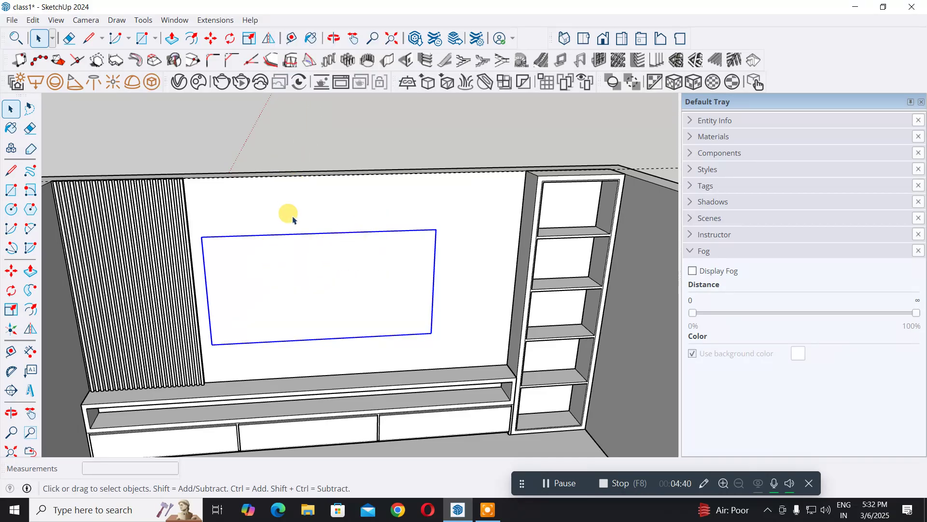
Step: Open the rectangle's group and extrude its face 2" out from the wall with Push/Pull
double_click(276, 273)
click(280, 277)
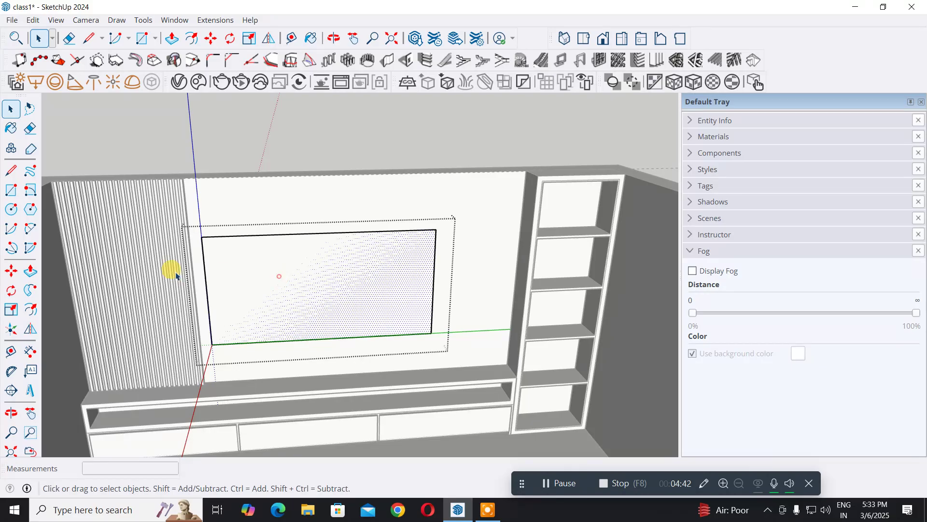
click(24, 270)
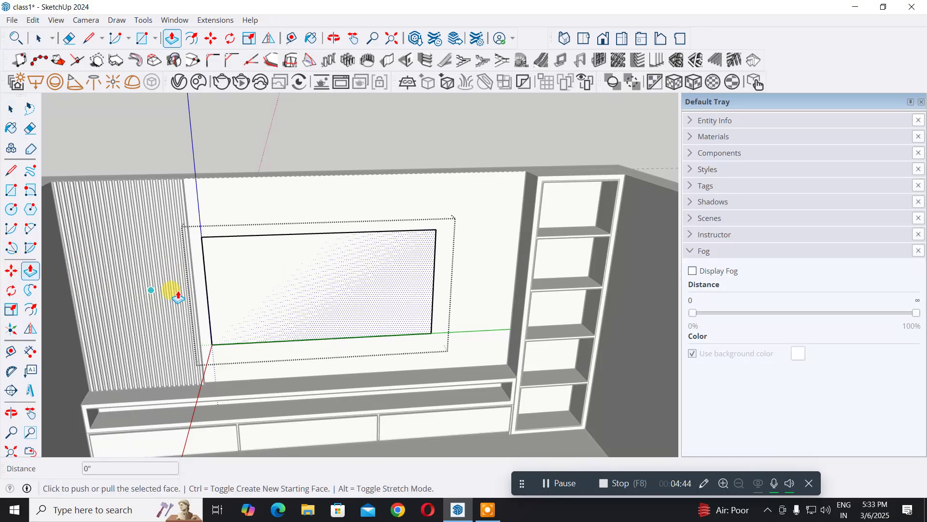
click(295, 271)
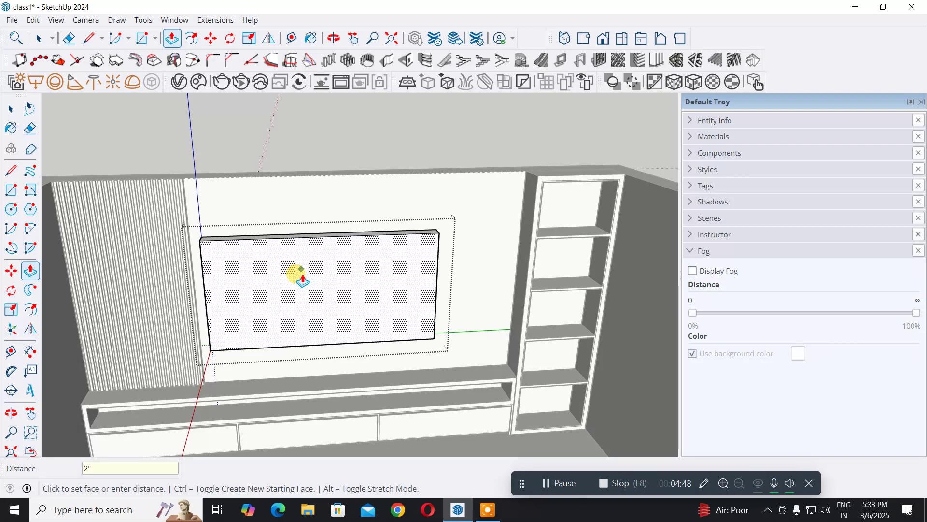
key(Return)
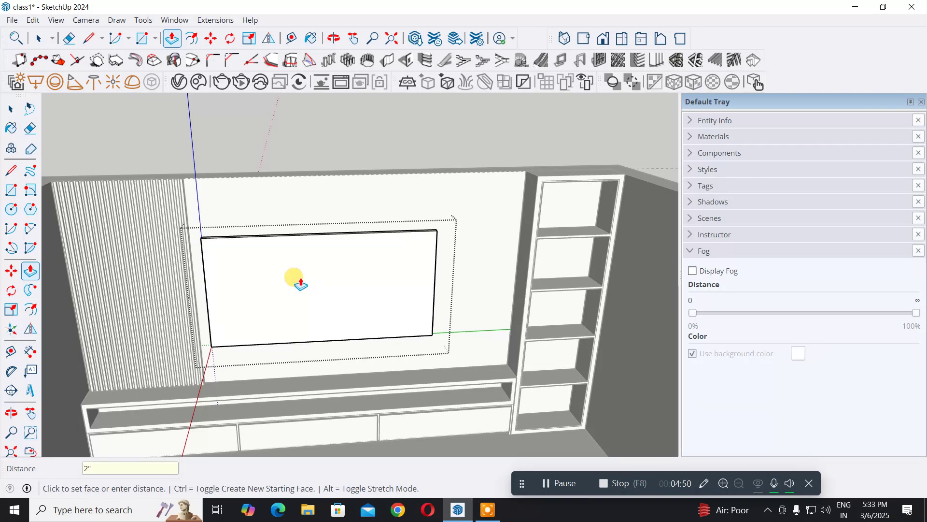
Step: Extrude the panel's front face another 1" as a new starting face, forming a separate front layer
middle_drag(246, 302, 348, 318)
scroll(318, 304, up, 3)
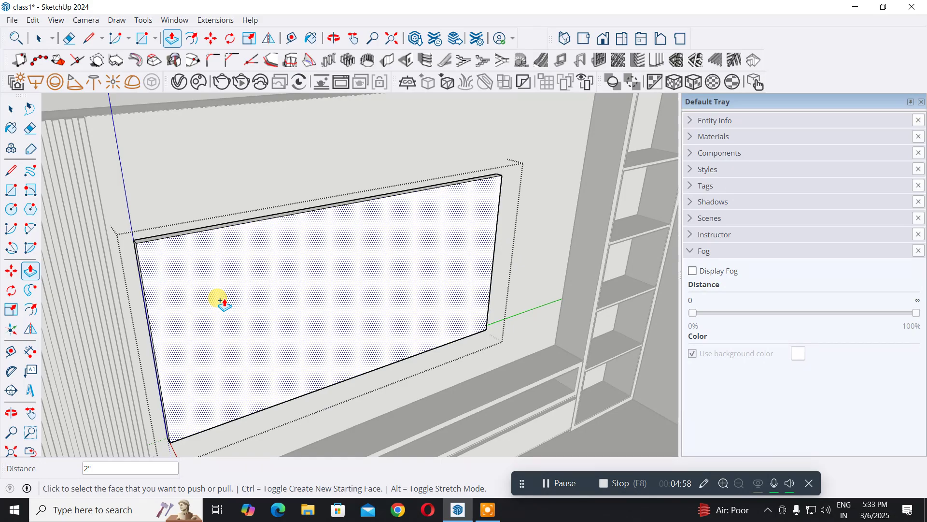
click(220, 301)
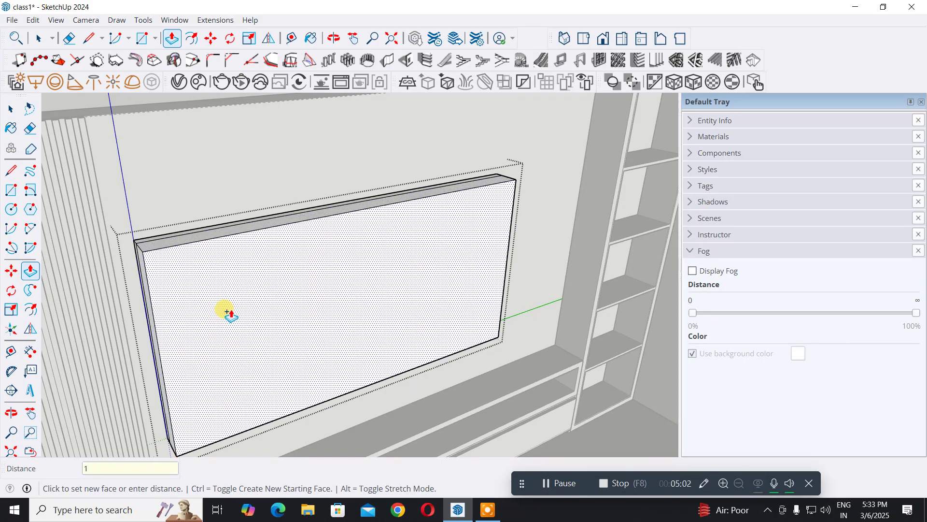
key(Return)
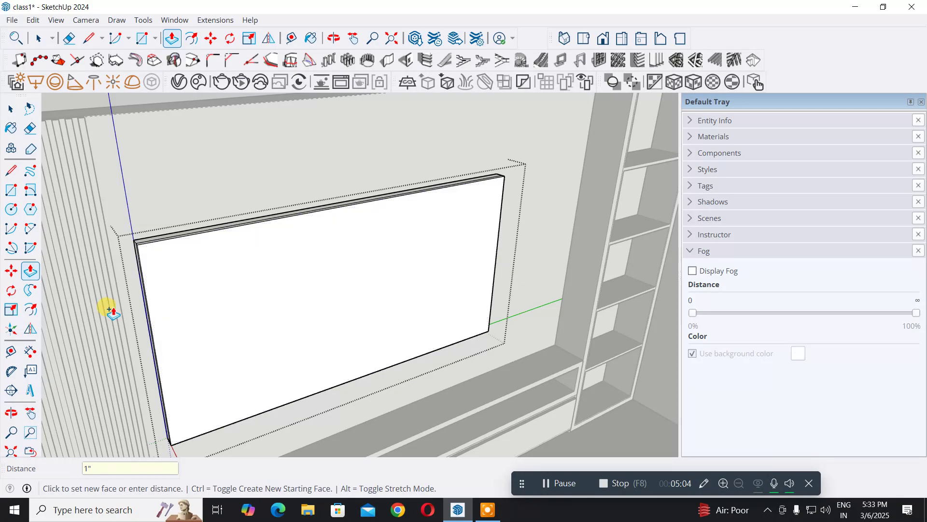
Step: Extend the front layer's narrow side face 3' across the fluted panel, creating a new starting face with Push/Pull
middle_drag(136, 307, 203, 326)
scroll(202, 333, up, 6)
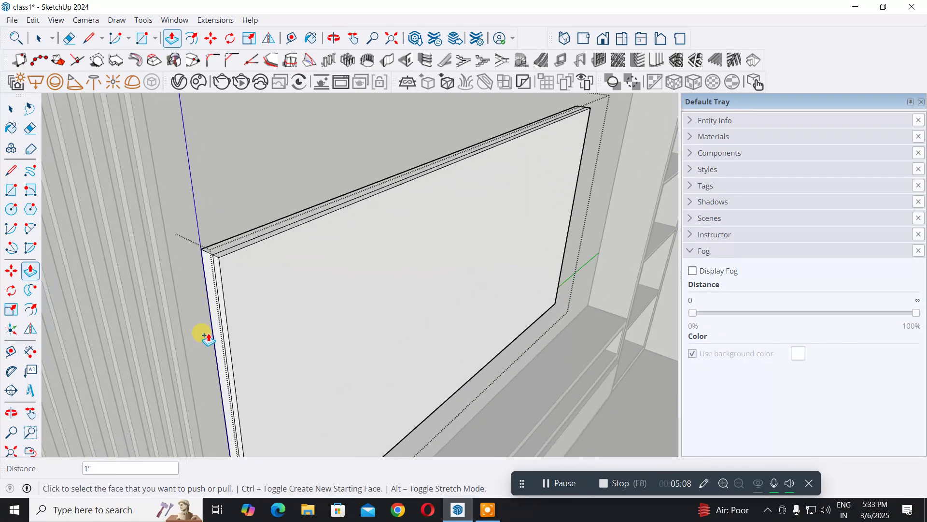
click(240, 327)
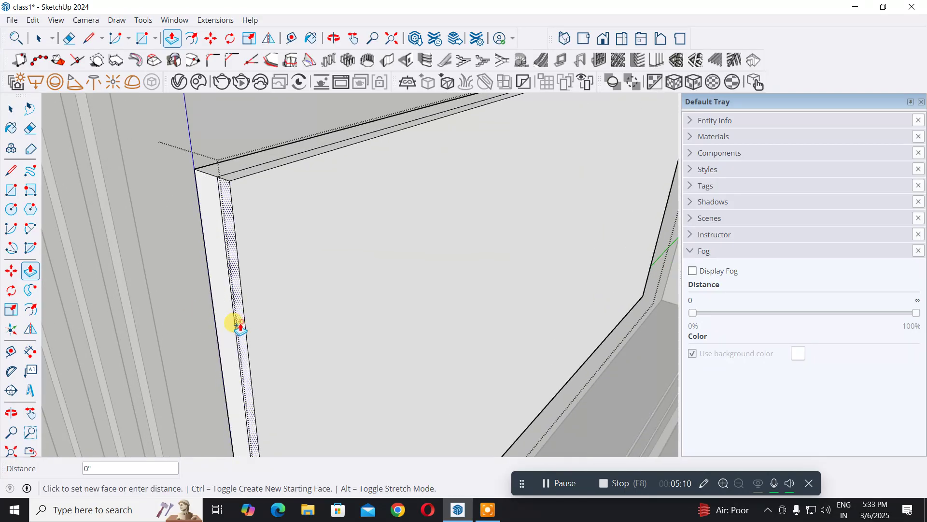
scroll(140, 382, down, 3)
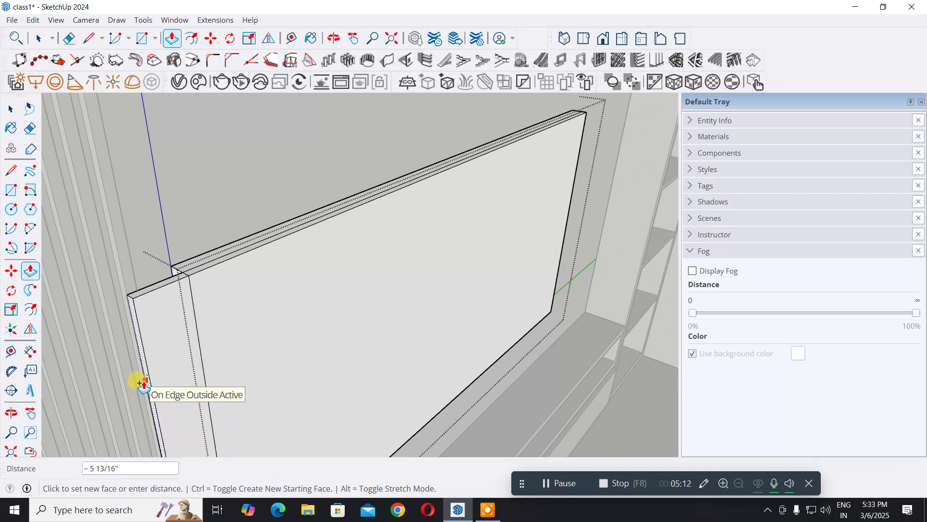
middle_drag(140, 382, 242, 269)
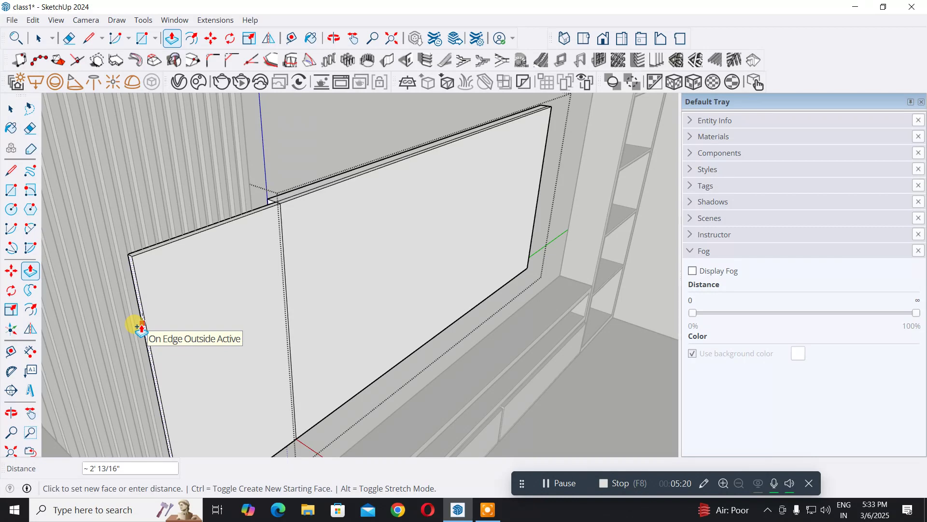
text(3)
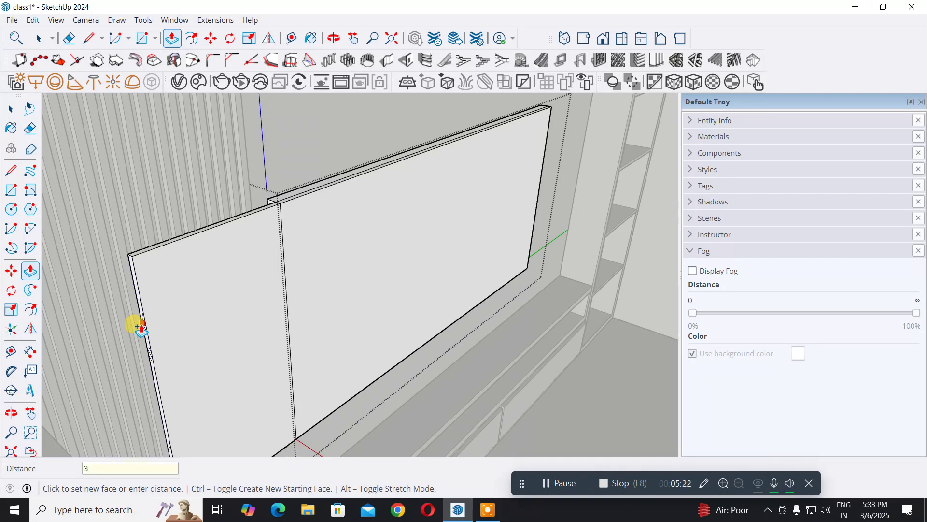
key(Return)
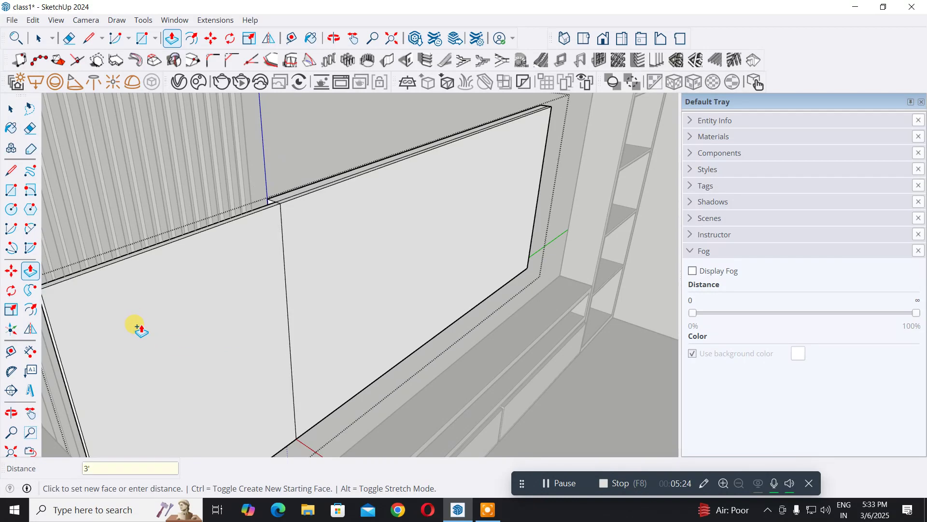
Step: Extrude the front layer's top face up 1', over both the main panel and the extension across the fluted panel
mouse_move(135, 326)
middle_down()
mouse_move(252, 290)
mouse_move(130, 318)
mouse_move(114, 307)
mouse_move(300, 292)
mouse_move(139, 307)
mouse_move(138, 318)
middle_up()
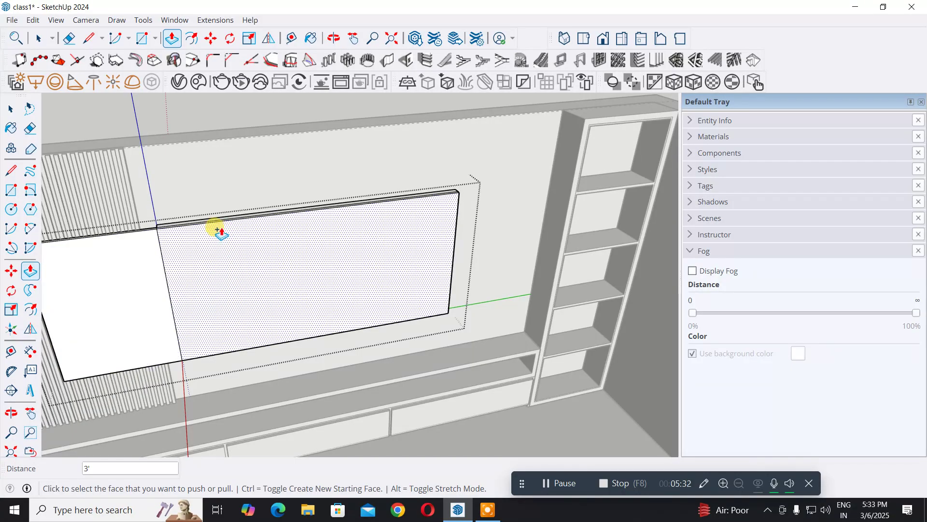
scroll(187, 222, up, 3)
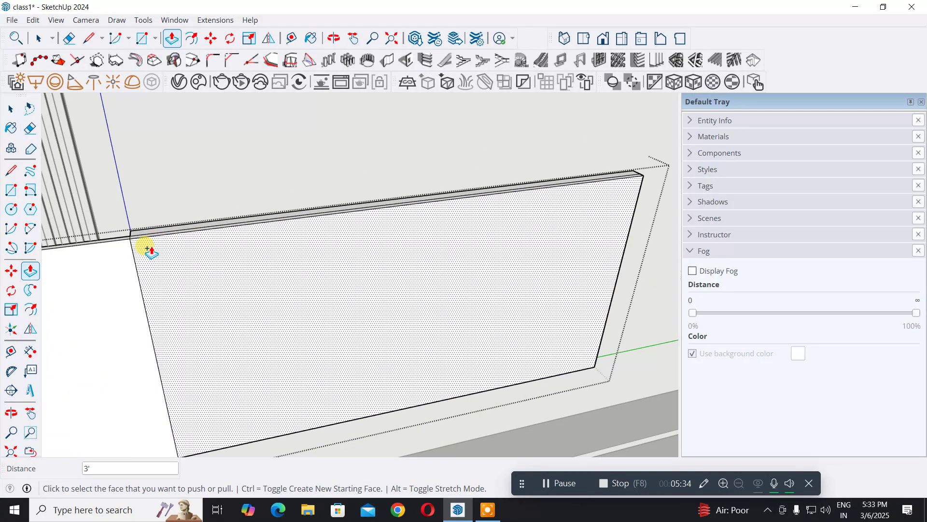
middle_drag(145, 244, 201, 284)
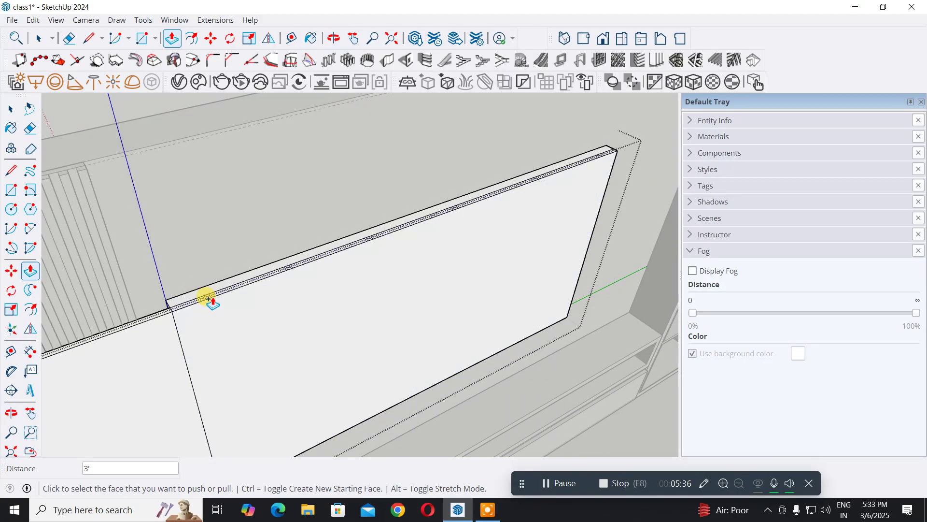
scroll(207, 300, up, 2)
scroll(208, 303, up, 3)
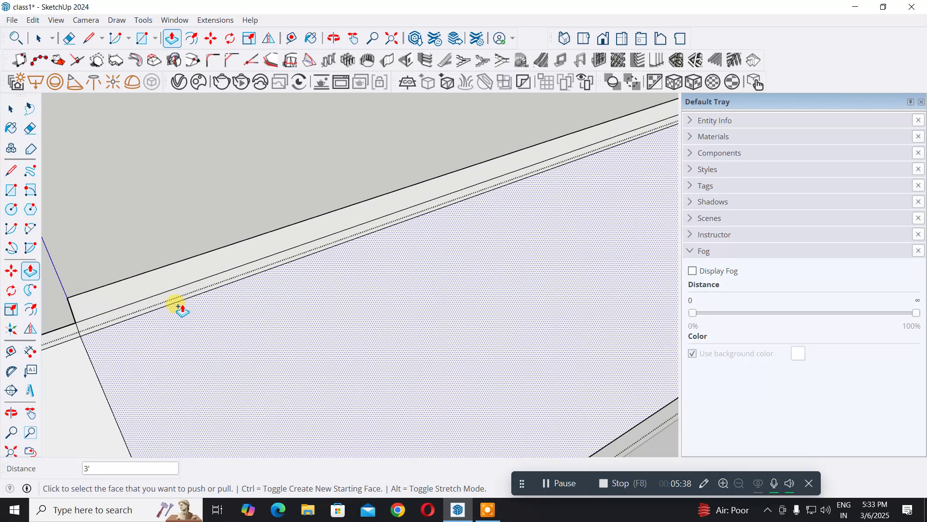
click(139, 303)
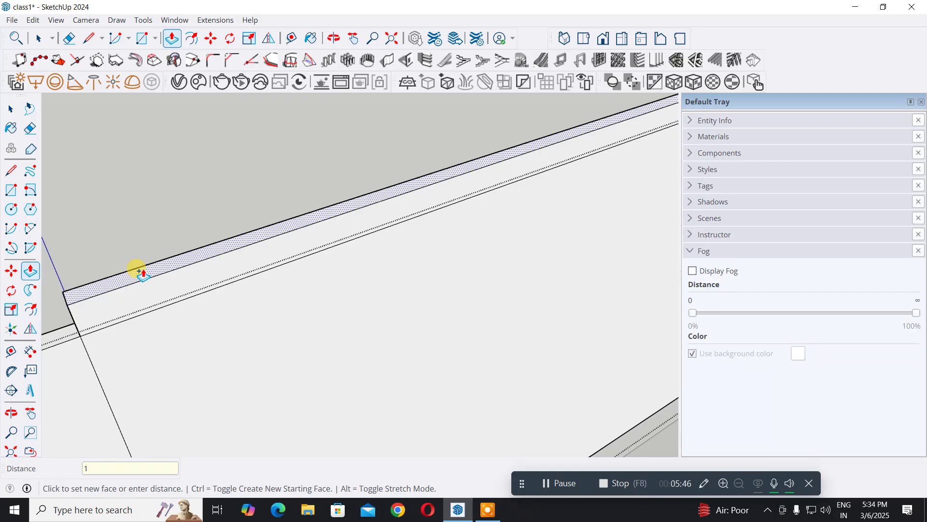
key(Return)
scroll(142, 338, down, 2)
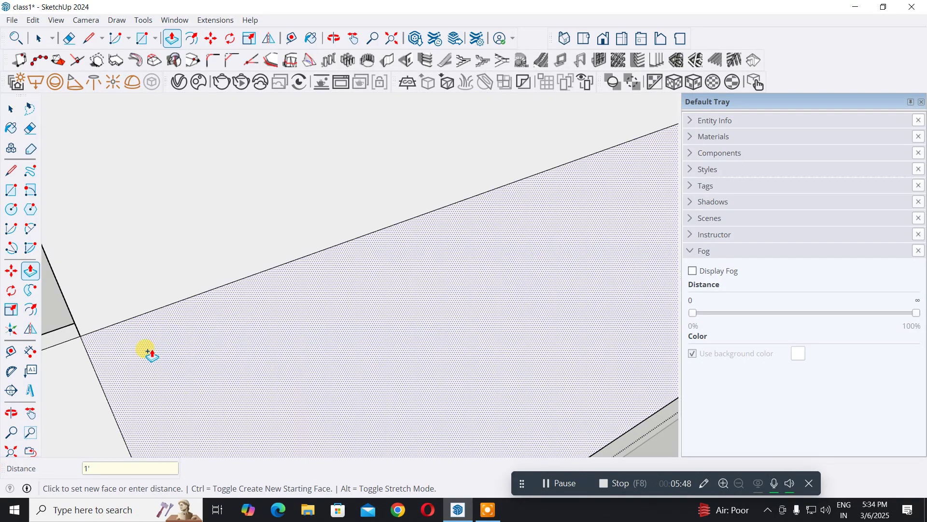
middle_drag(145, 348, 333, 352)
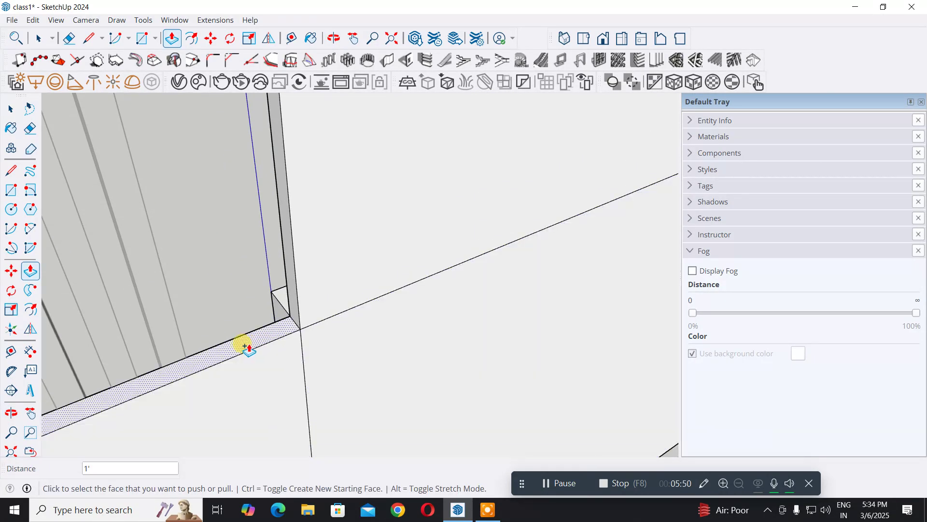
double_click(236, 344)
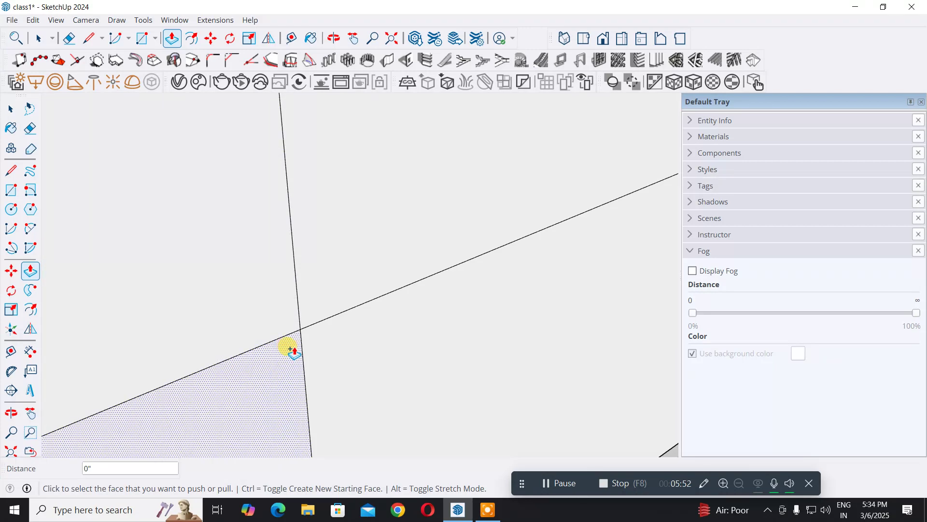
Step: Erase the leftover seam lines on the front layer's front face and the short dividing edge on its top face
click(30, 128)
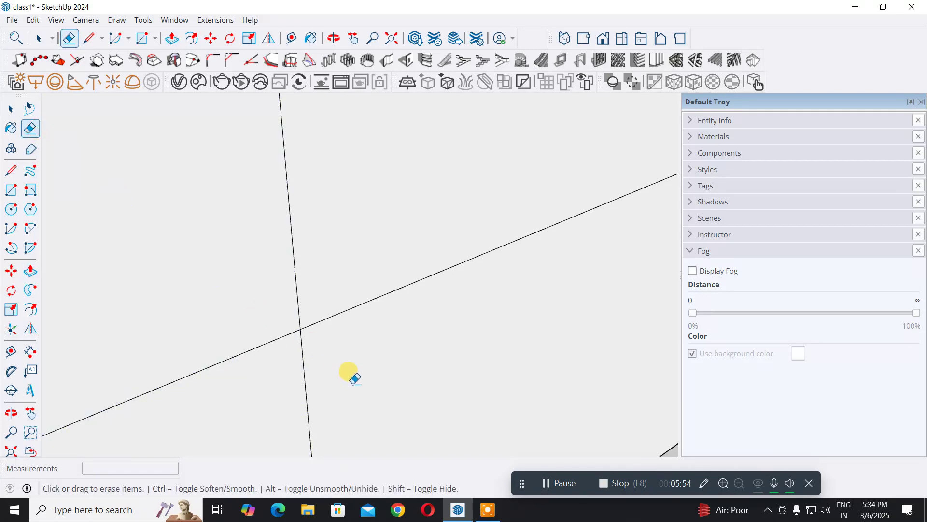
mouse_move(351, 375)
mouse_down()
mouse_move(327, 254)
mouse_move(256, 284)
mouse_up()
mouse_move(212, 320)
mouse_down()
mouse_move(266, 417)
mouse_move(280, 413)
mouse_up()
drag(368, 398, 249, 423)
scroll(297, 388, down, 6)
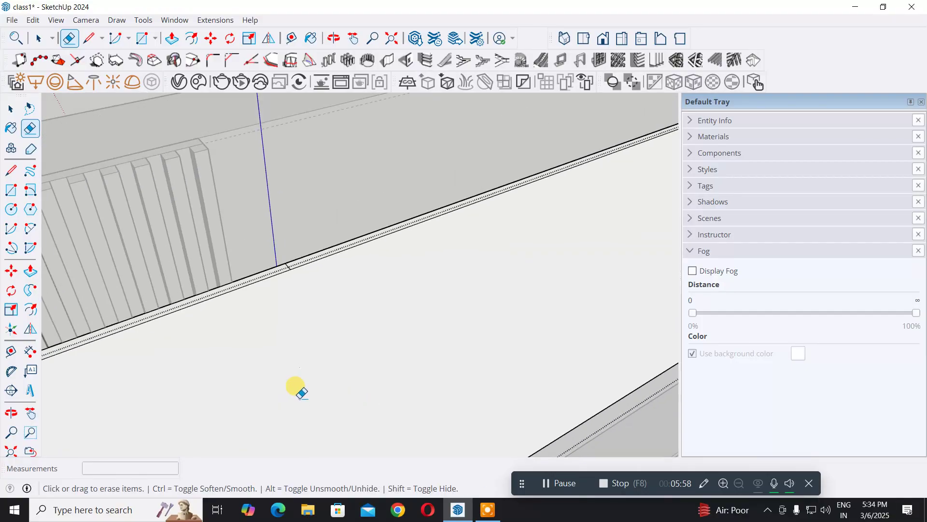
shift+scroll(299, 275, up, 2)
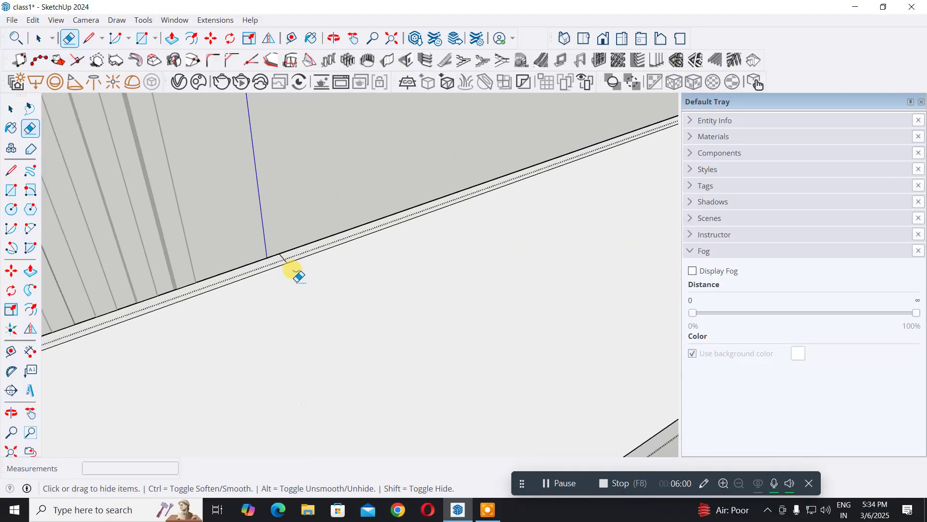
shift+scroll(295, 265, up, 3)
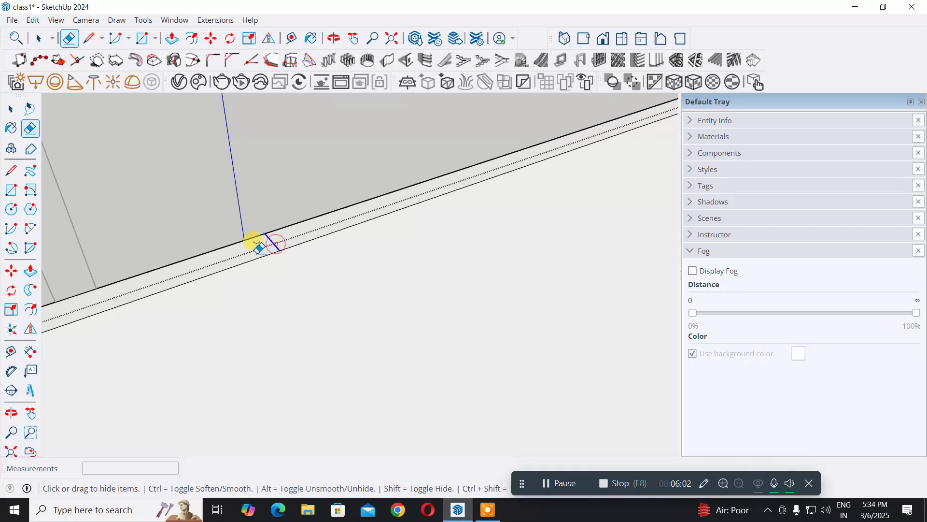
shift+scroll(335, 279, down, 4)
shift+scroll(335, 280, down, 3)
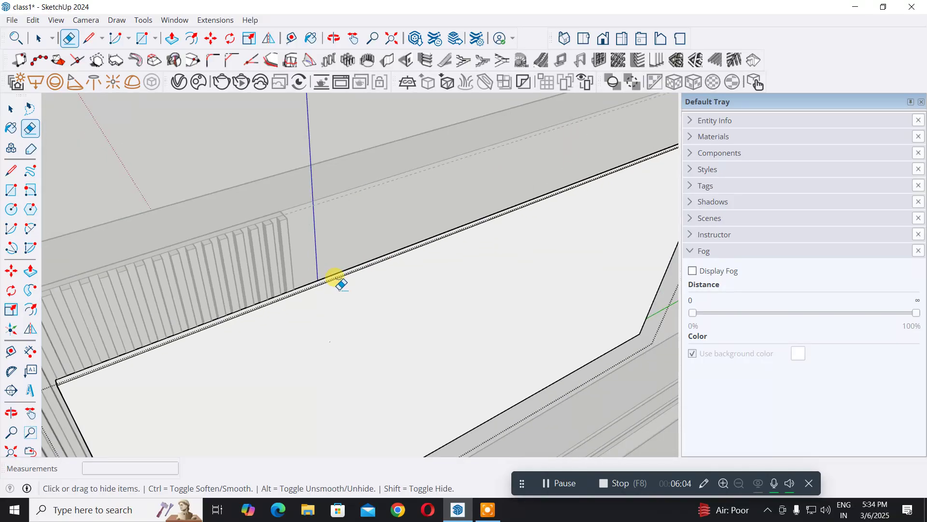
Step: Extrude the front layer's underside down 1' with Push/Pull, below both the main panel and the extension across the fluted panel
middle_drag(337, 347, 223, 157)
mouse_move(292, 288)
middle_down()
mouse_move(271, 296)
mouse_move(300, 232)
mouse_move(291, 234)
middle_up()
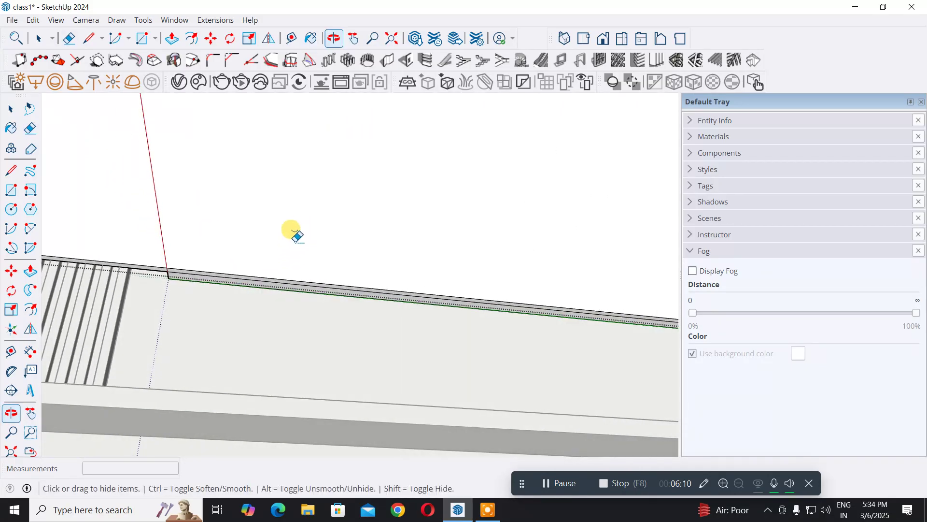
scroll(273, 299, up, 2)
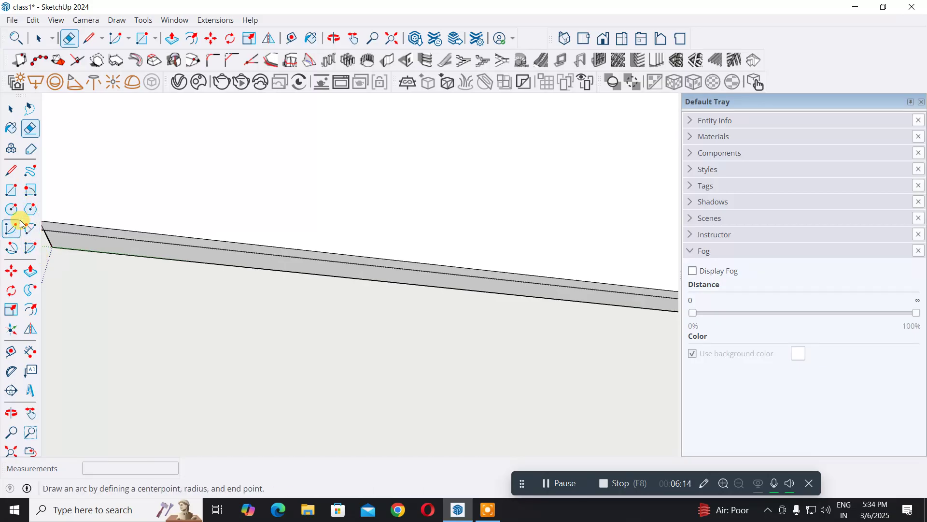
mouse_move(147, 290)
middle_down()
mouse_move(345, 321)
mouse_move(206, 248)
middle_up()
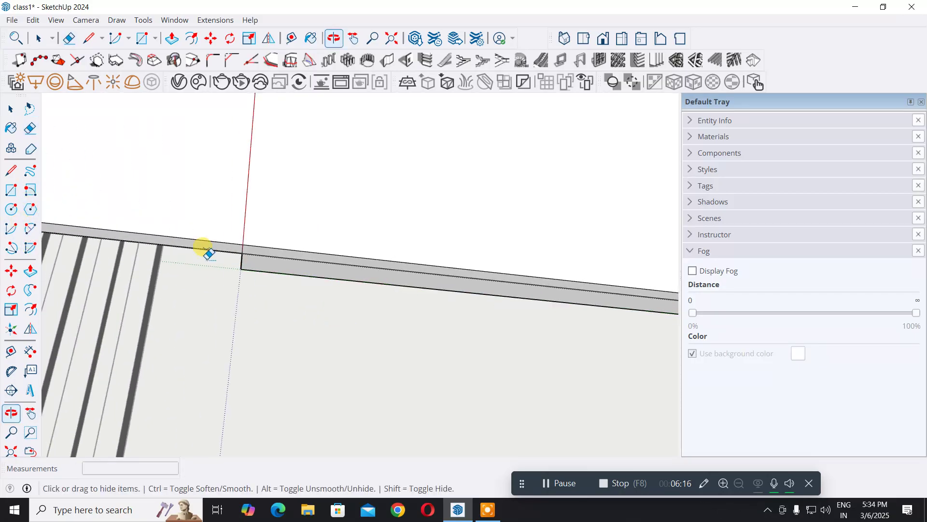
scroll(206, 248, up, 2)
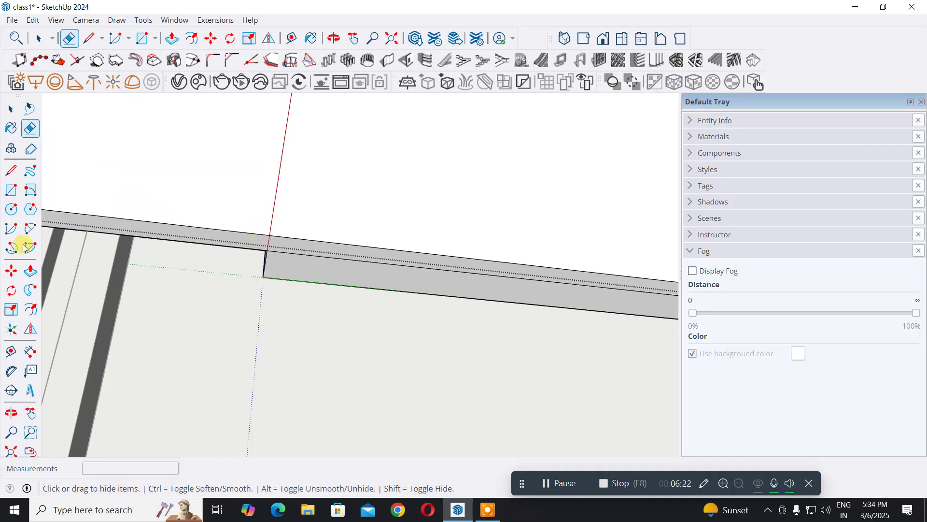
click(30, 272)
click(328, 255)
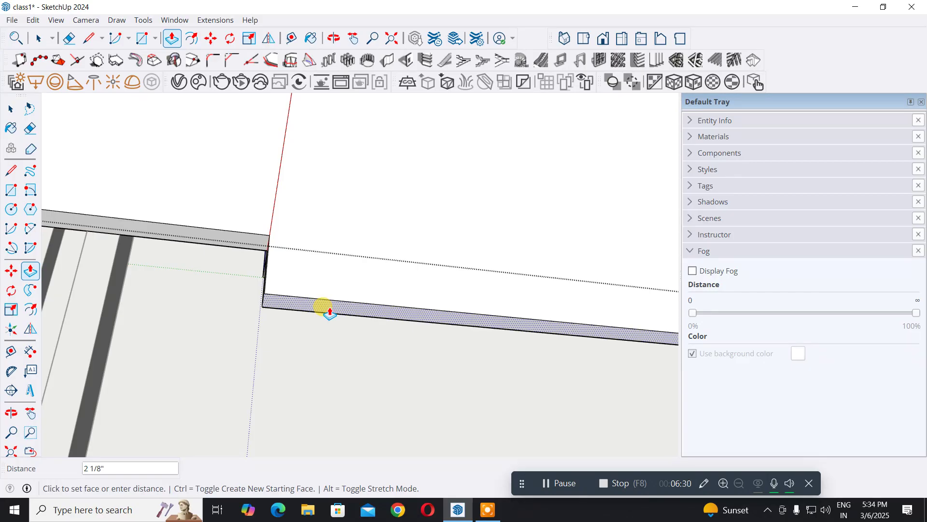
click(330, 313)
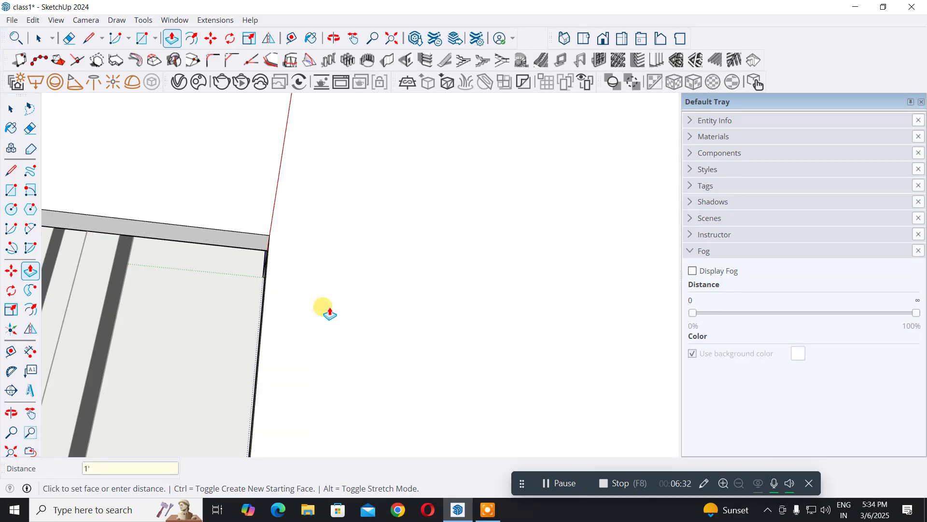
key(Return)
scroll(310, 317, down, 6)
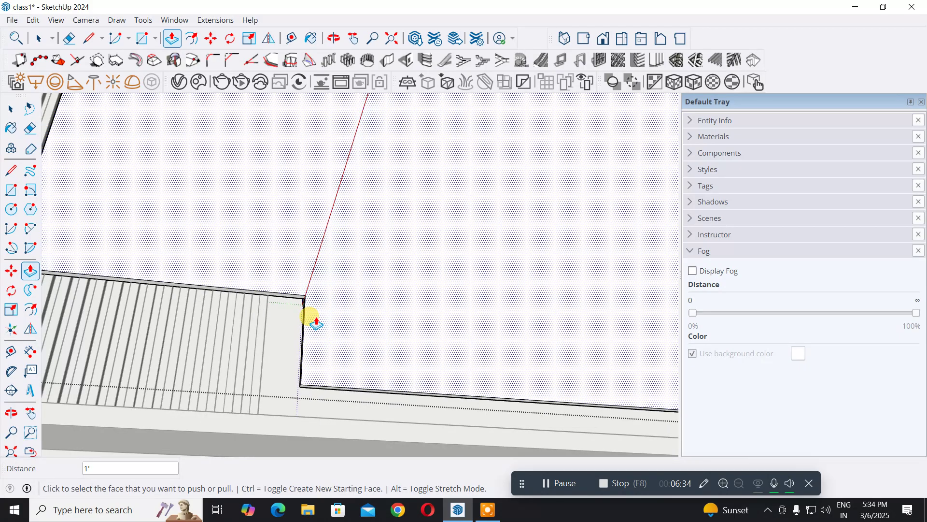
scroll(249, 293, up, 5)
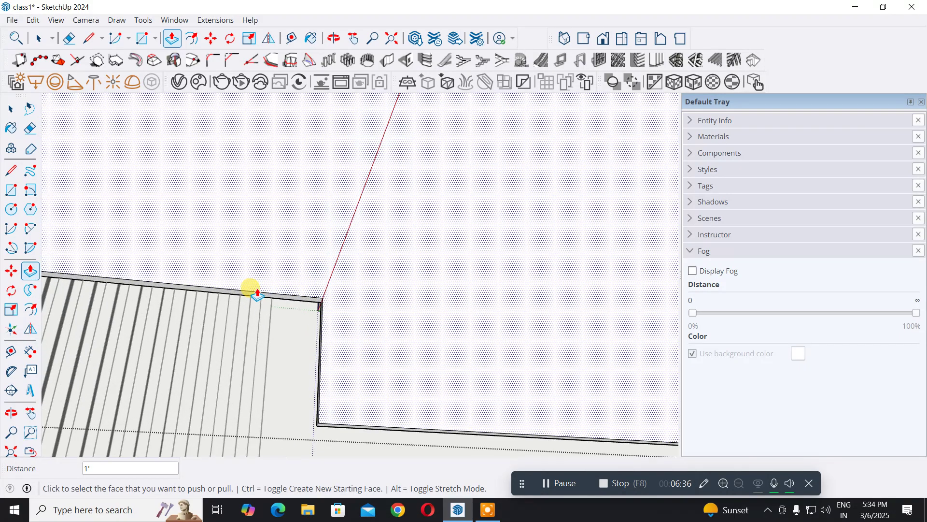
click(258, 309)
click(257, 309)
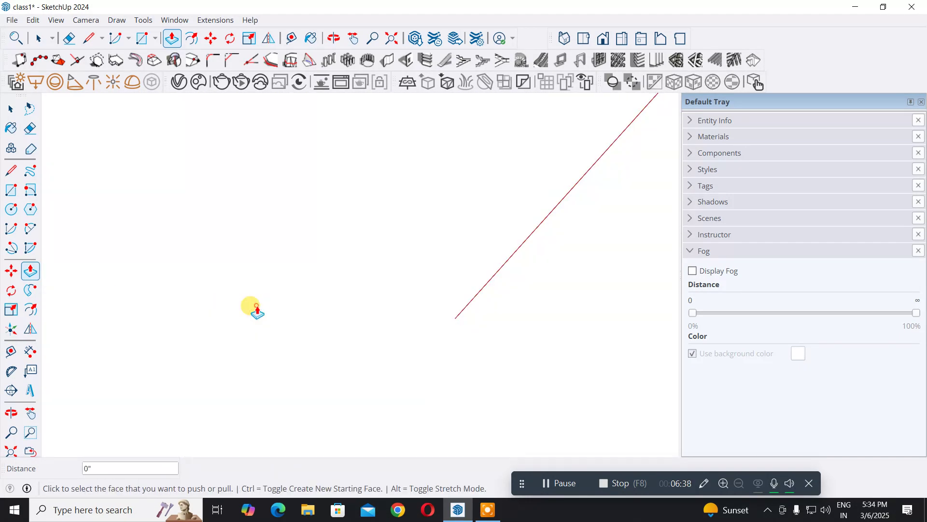
Step: Finish editing the TV panel group and return to the whole model with nothing selected
scroll(258, 311, down, 4)
scroll(254, 309, down, 2)
middle_drag(248, 306, 224, 406)
key(p)
scroll(399, 240, down, 2)
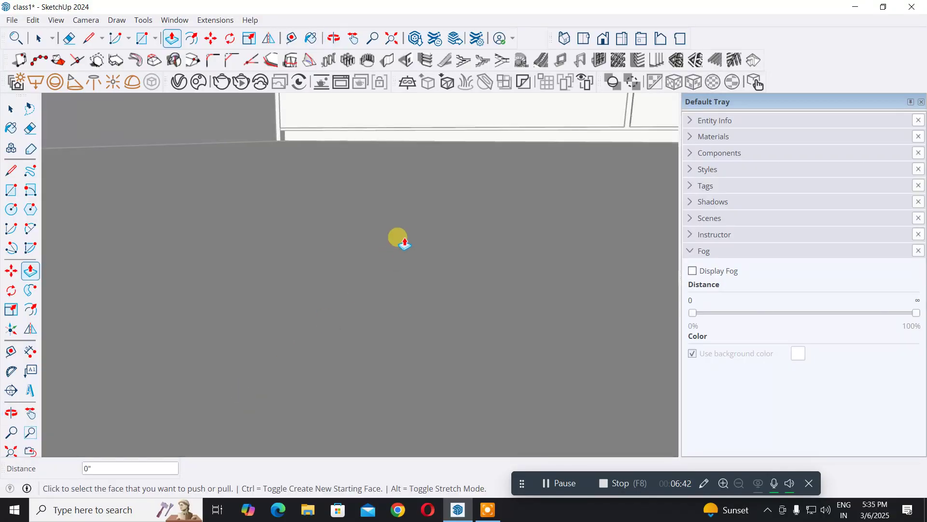
scroll(403, 236, down, 3)
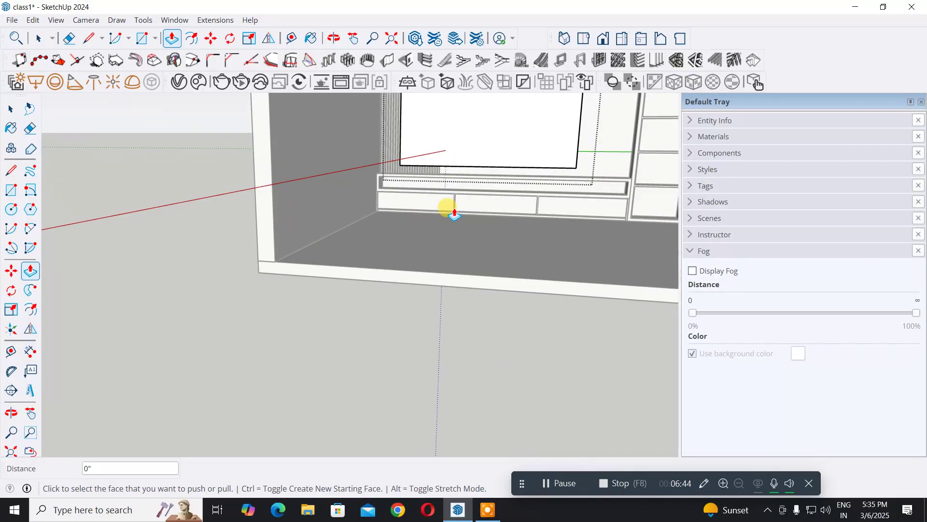
middle_drag(443, 207, 473, 323)
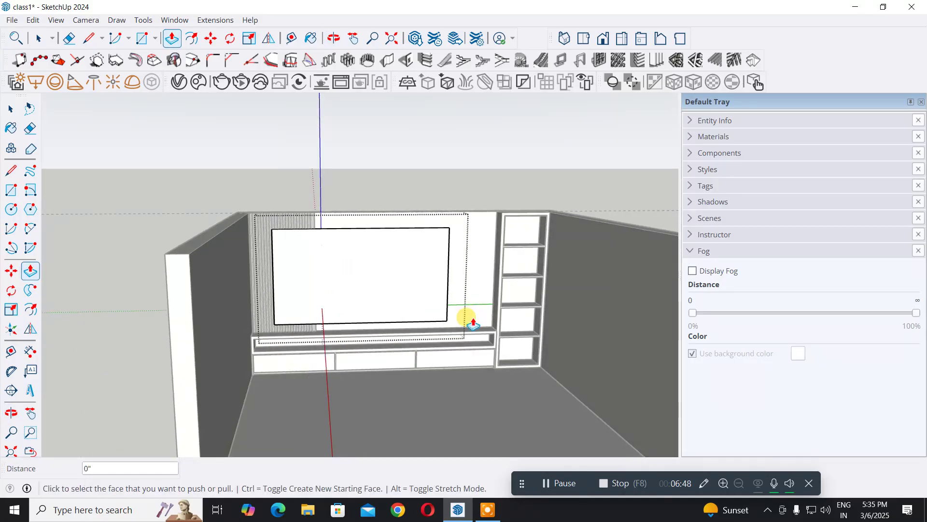
scroll(473, 322, up, 2)
middle_drag(466, 317, 451, 321)
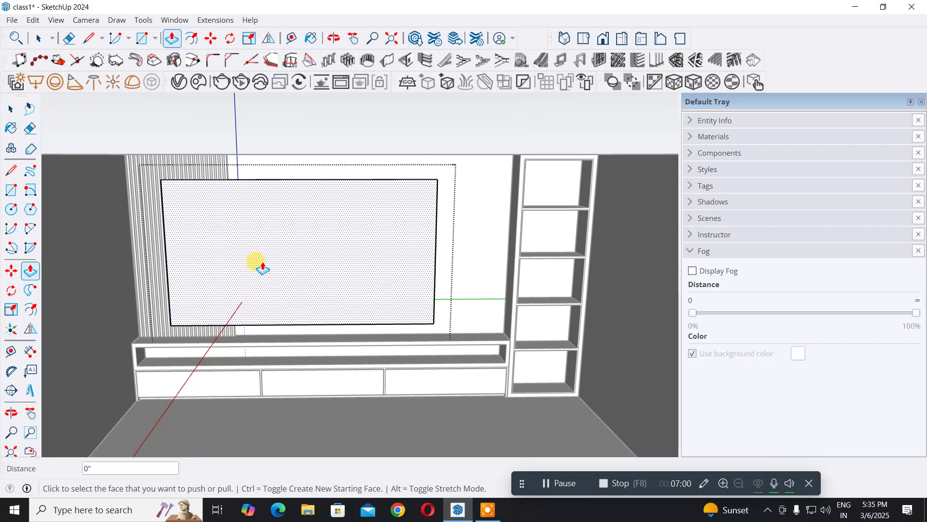
scroll(256, 262, up, 2)
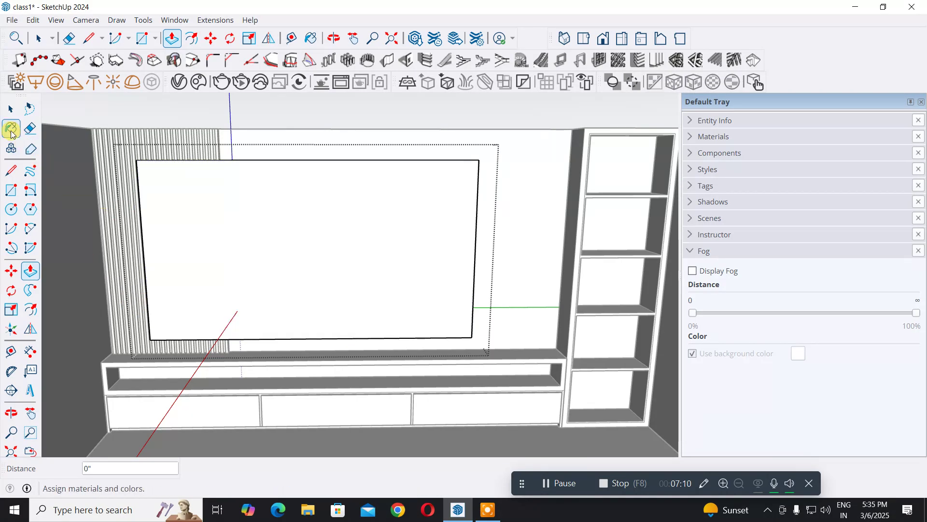
click(11, 109)
click(322, 113)
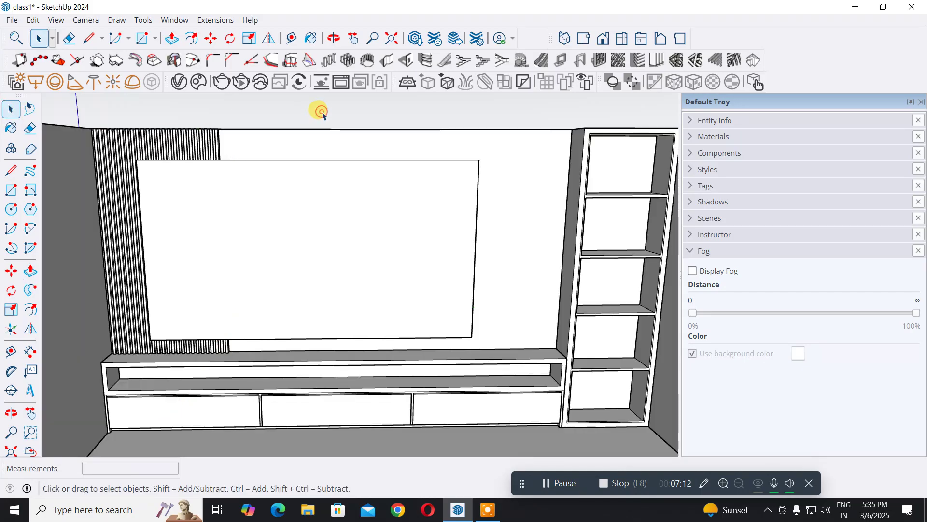
scroll(217, 231, down, 4)
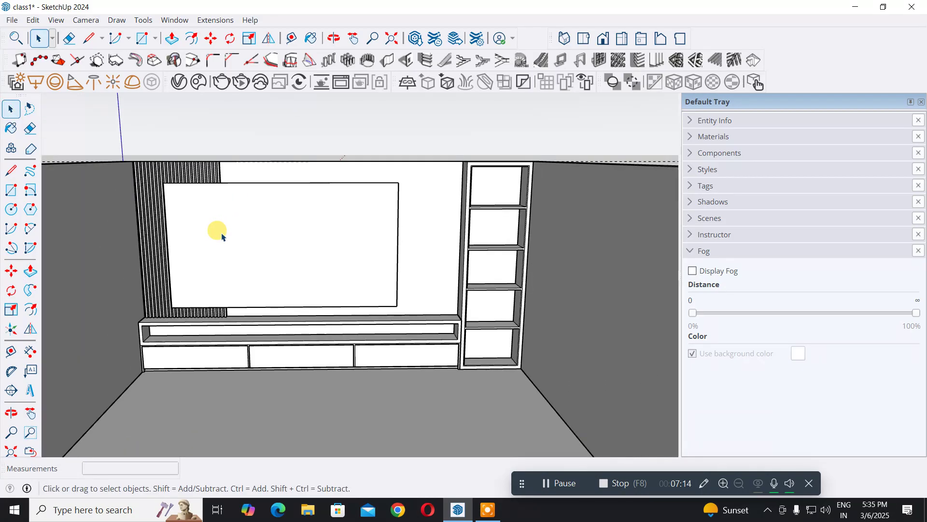
middle_drag(217, 232, 240, 280)
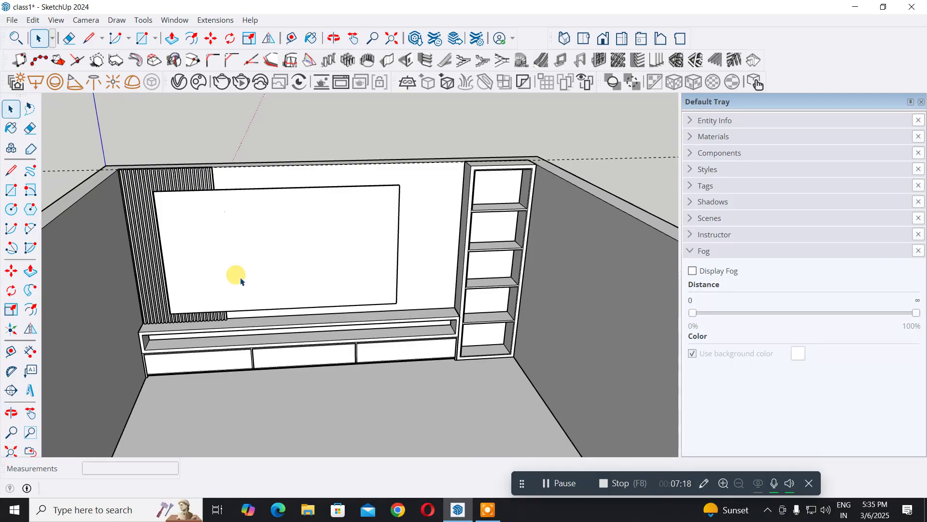
middle_drag(240, 281, 260, 253)
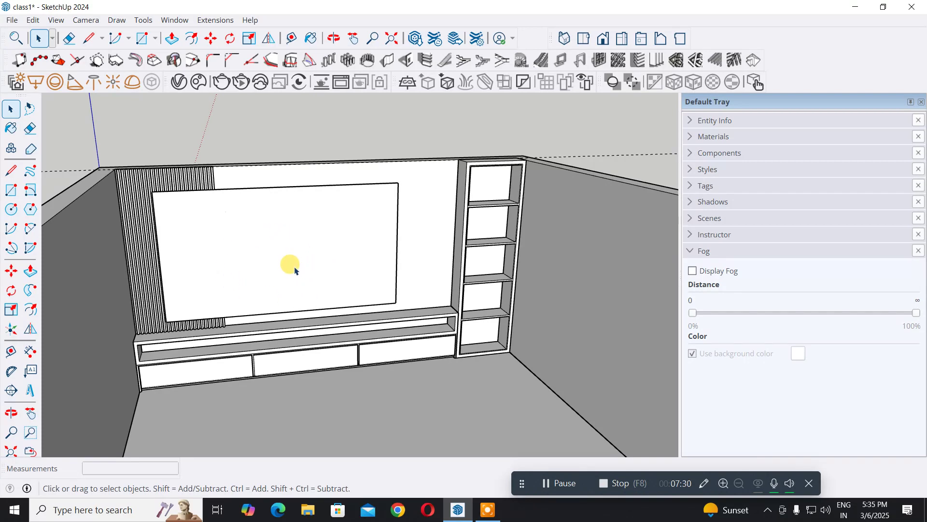
middle_drag(295, 271, 233, 264)
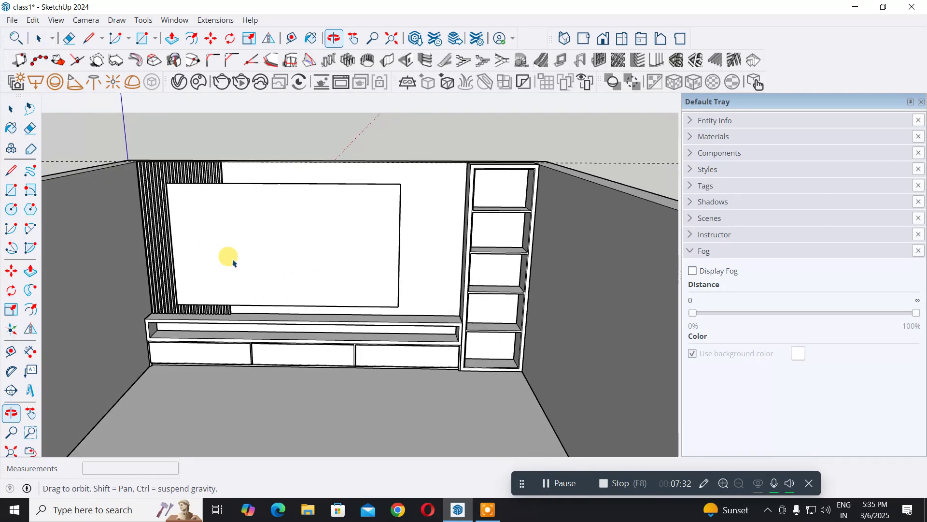
middle_drag(239, 352, 285, 324)
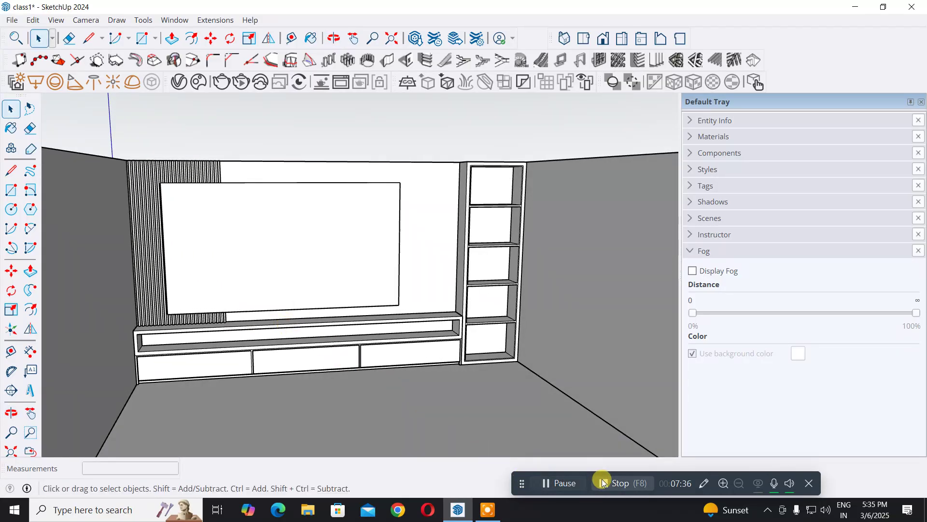